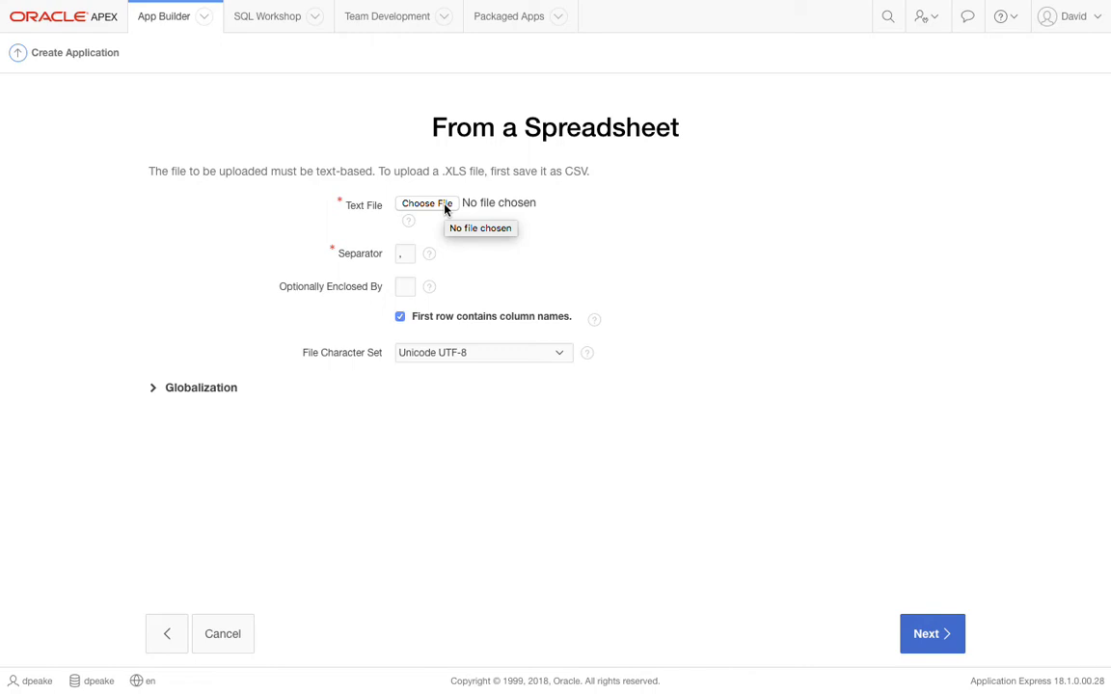
# Switch the spreadsheet loading method from file upload to copy and paste, and check its globalization options
pyautogui.click(167, 633)
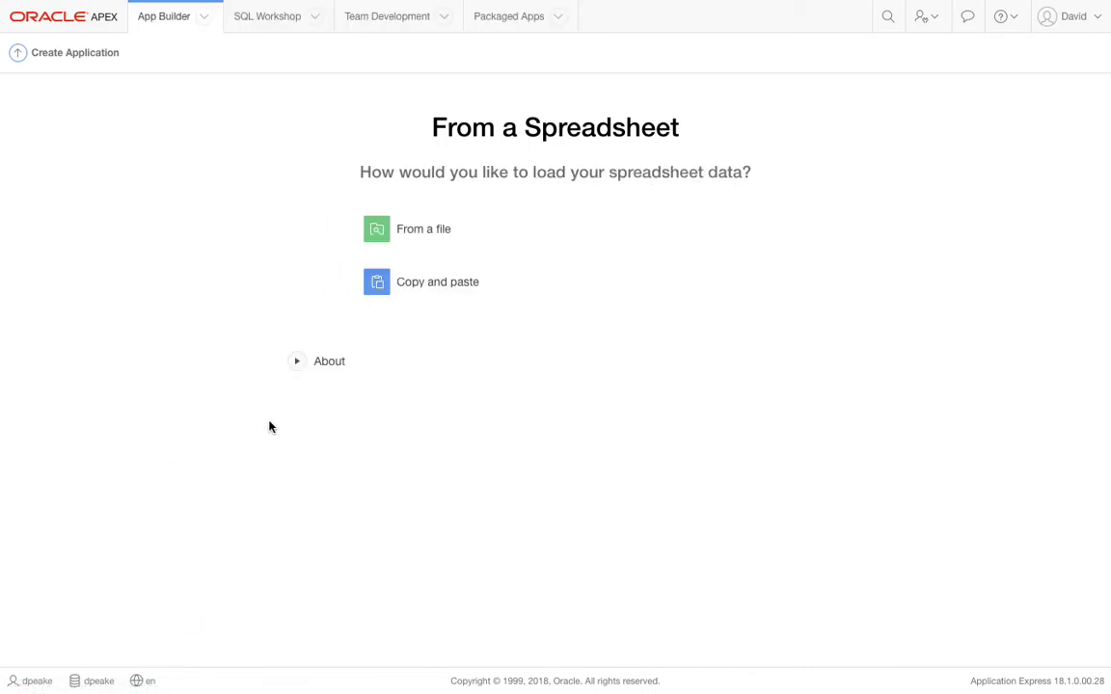
pyautogui.click(446, 287)
pyautogui.click(245, 270)
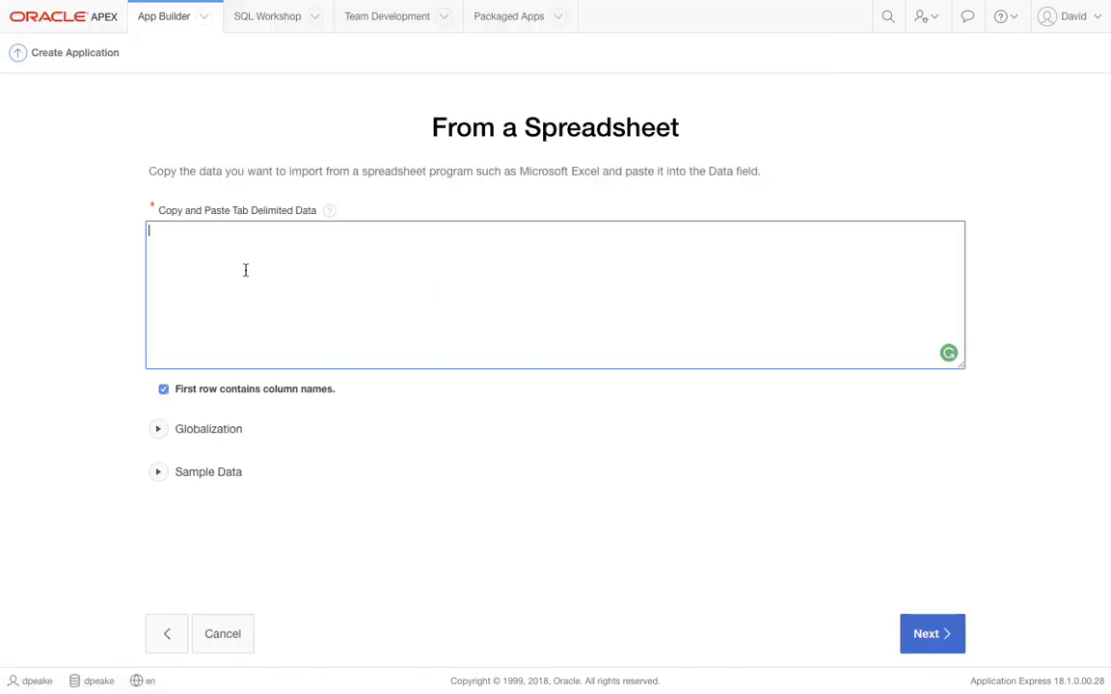
pyautogui.click(159, 430)
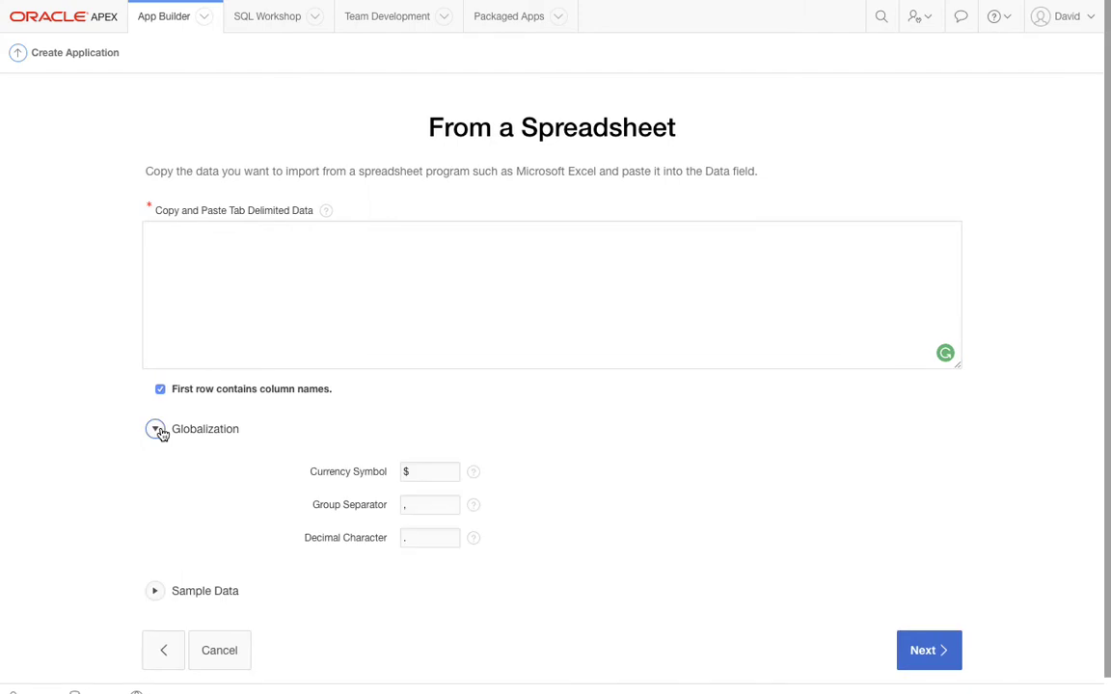
pyautogui.click(157, 430)
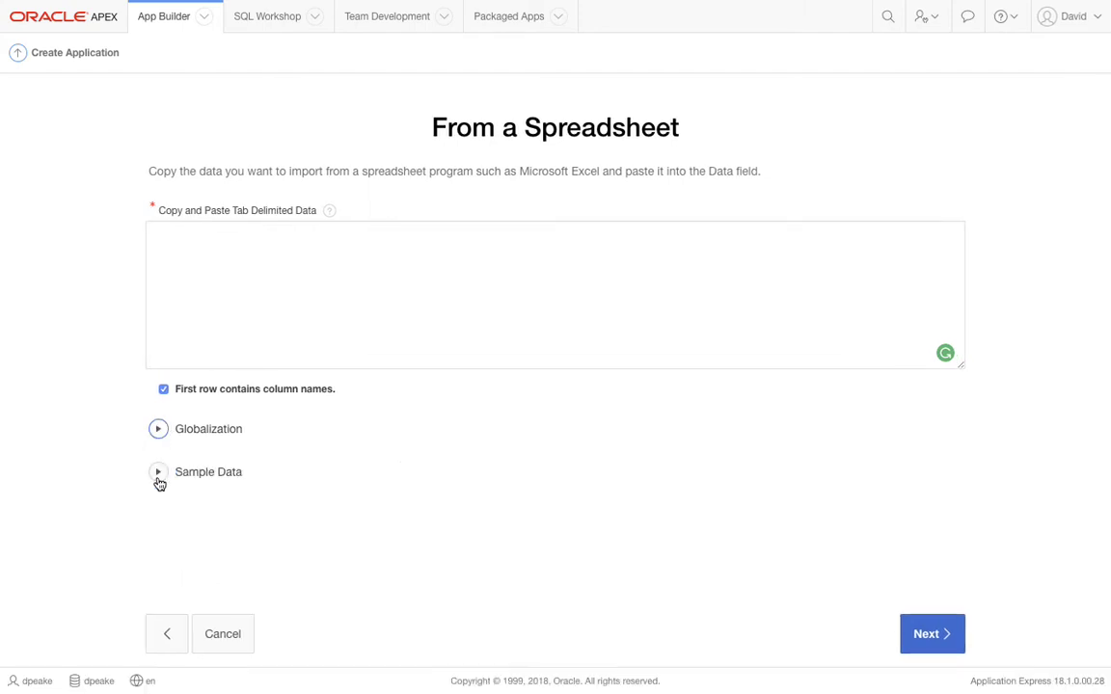
# Fill the data field with the World Population sample data set and continue to the table preview
pyautogui.click(160, 474)
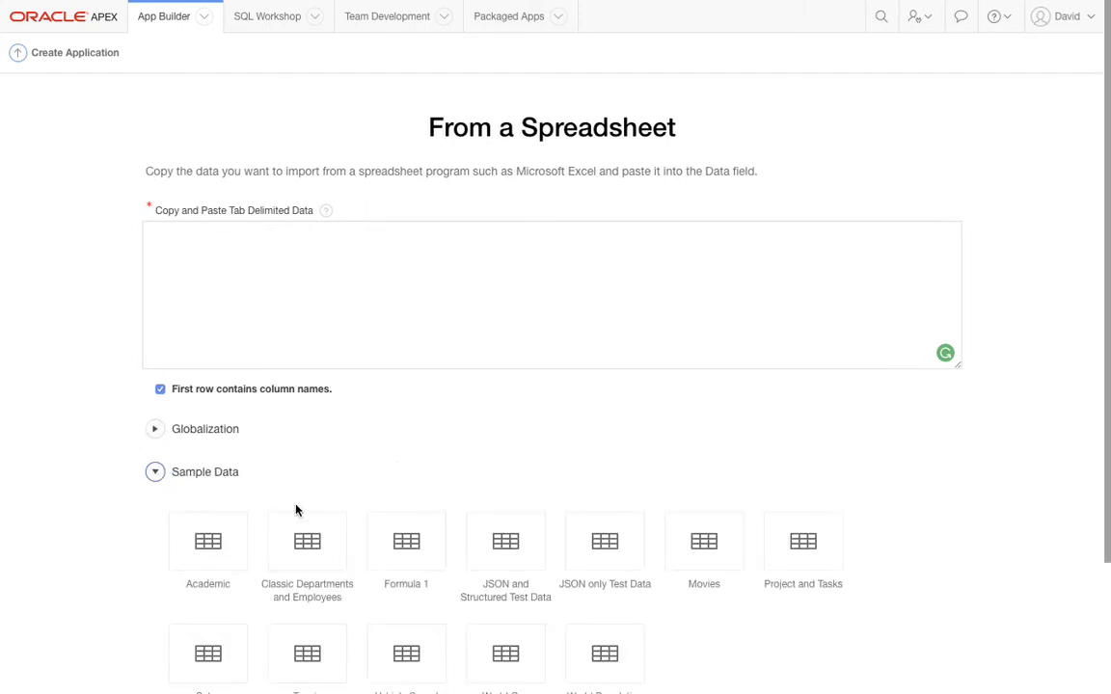
pyautogui.scroll(-3, 404, 516)
pyautogui.click(613, 492)
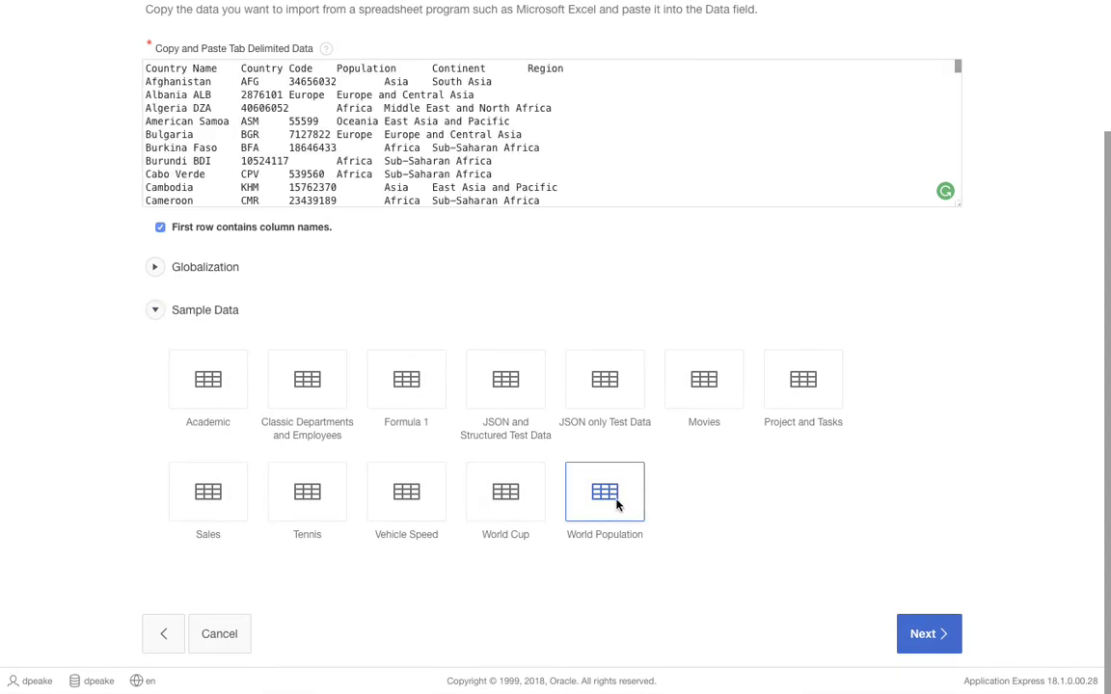
pyautogui.scroll(3, 816, 573)
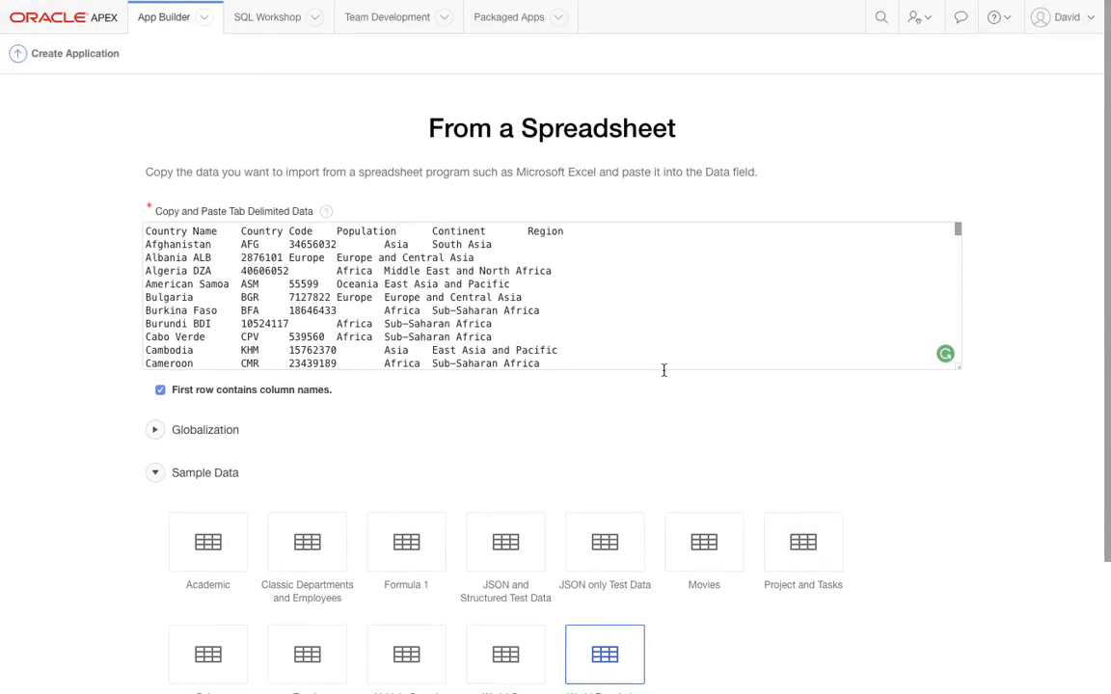
pyautogui.scroll(-3, 788, 530)
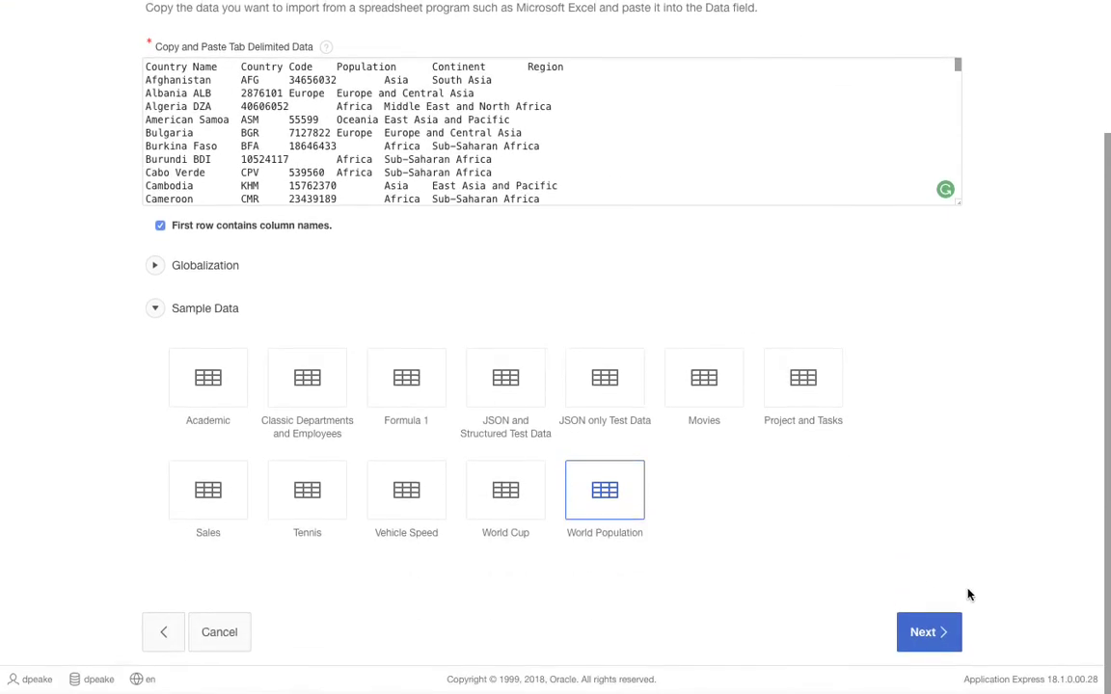
pyautogui.click(928, 636)
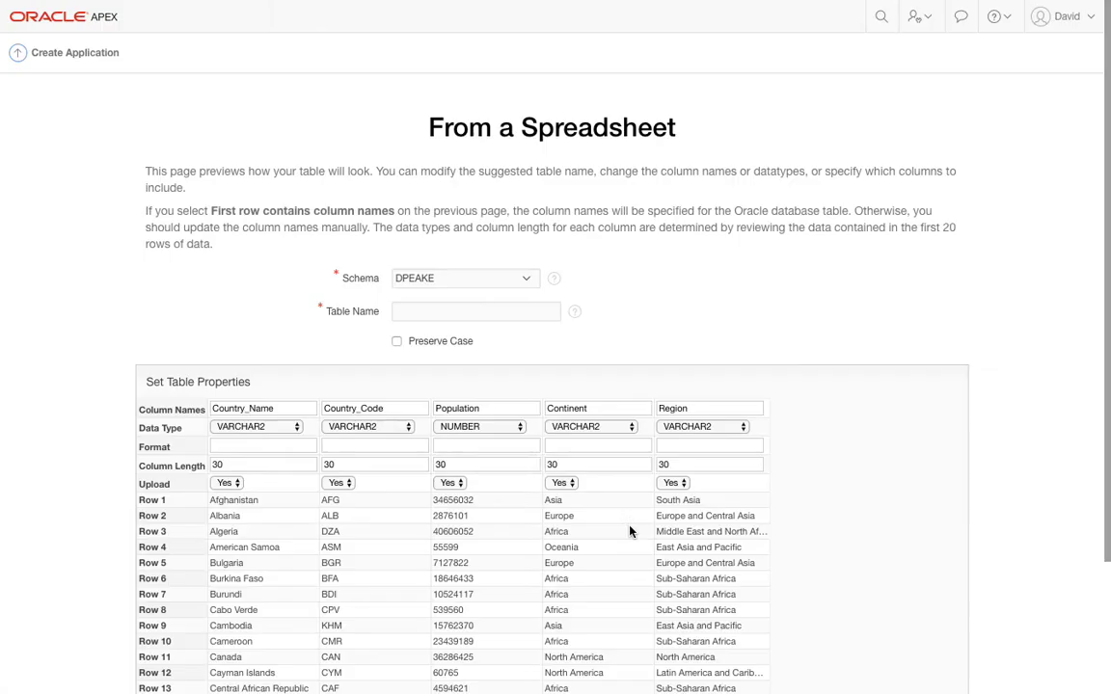
# Name the table world_populations and load the spreadsheet data into it
pyautogui.click(440, 309)
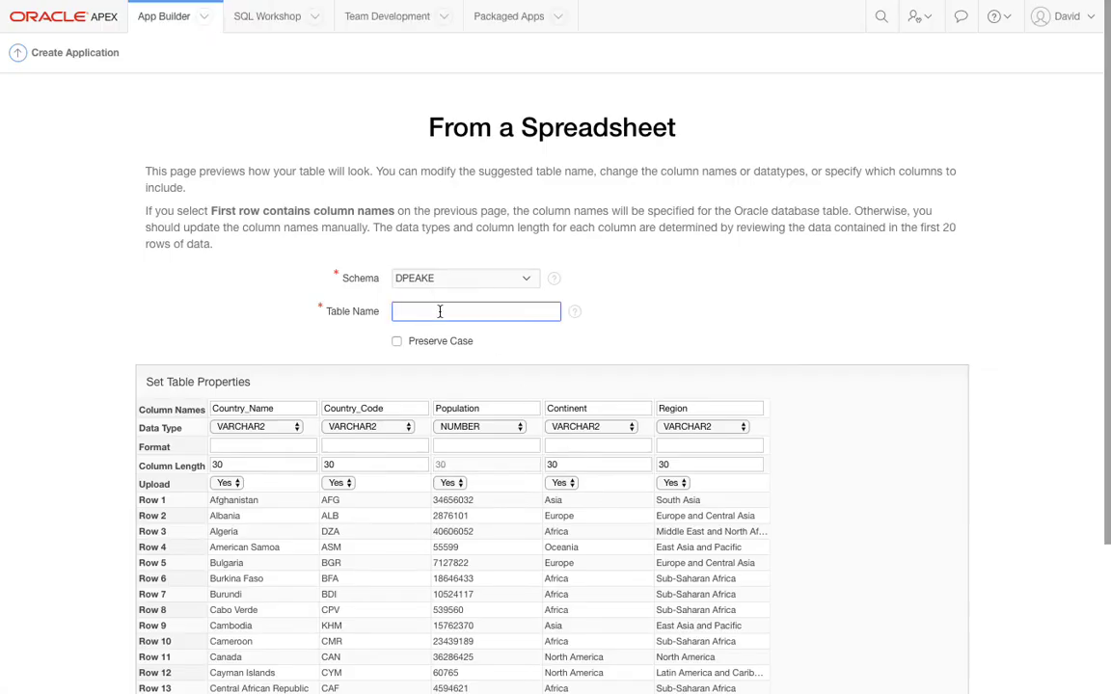
pyautogui.write('world_p')
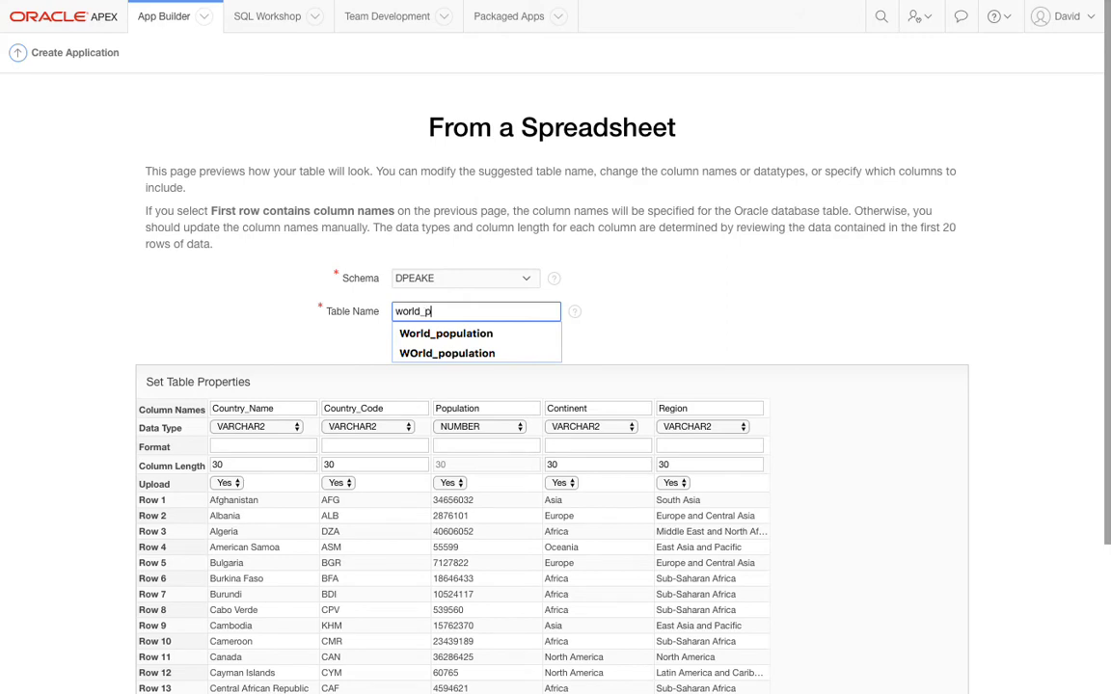
pyautogui.write('opulations')
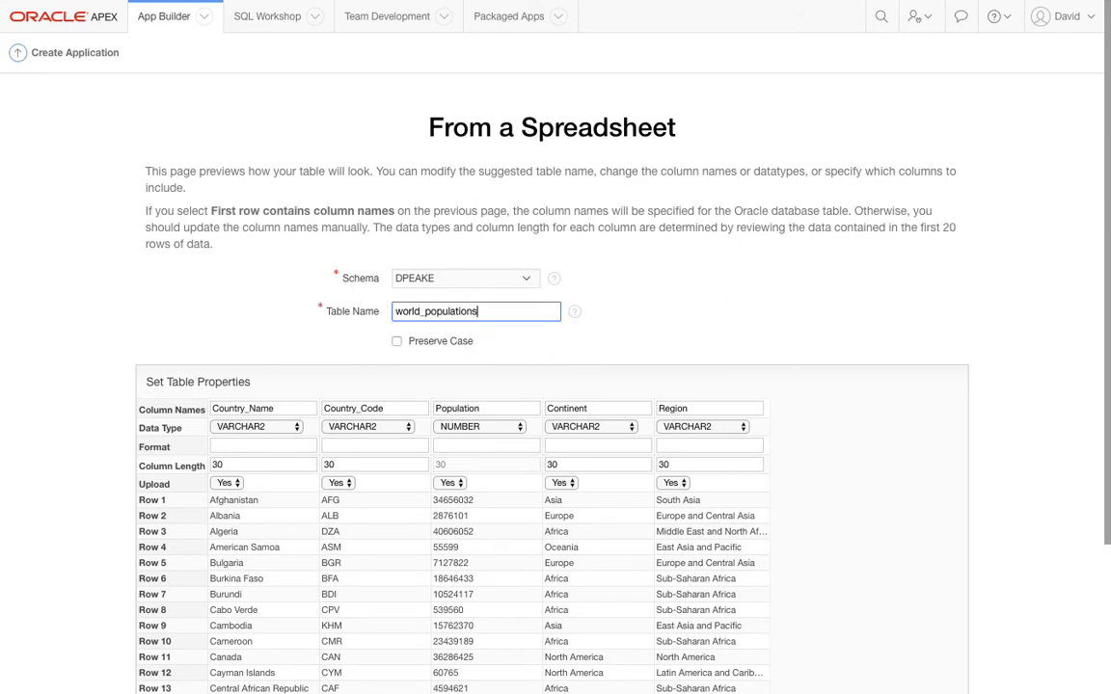
pyautogui.scroll(-3, 525, 333)
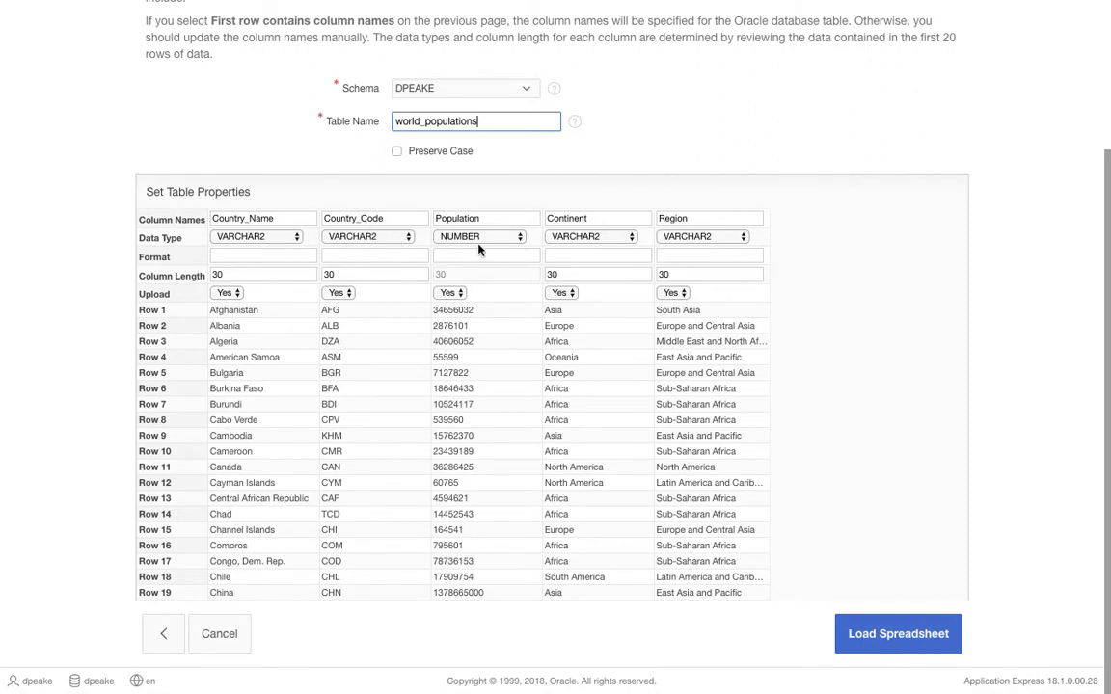
pyautogui.click(897, 637)
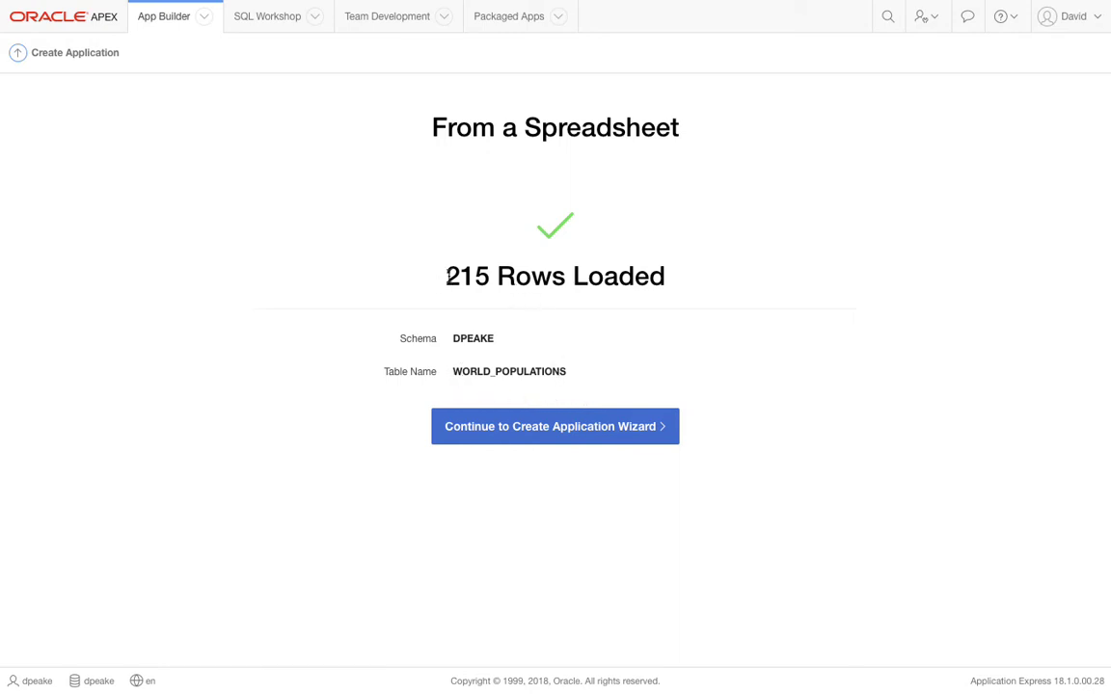
# Continue to the application creation wizard and name the application World Population
pyautogui.click(527, 430)
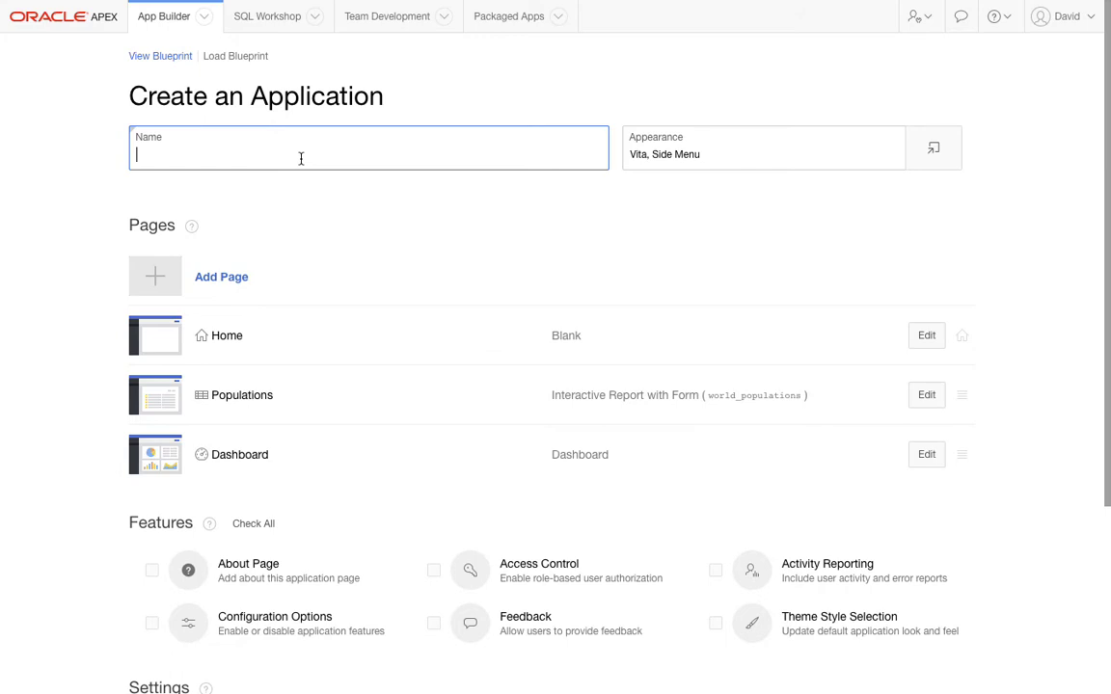
pyautogui.write('Worl')
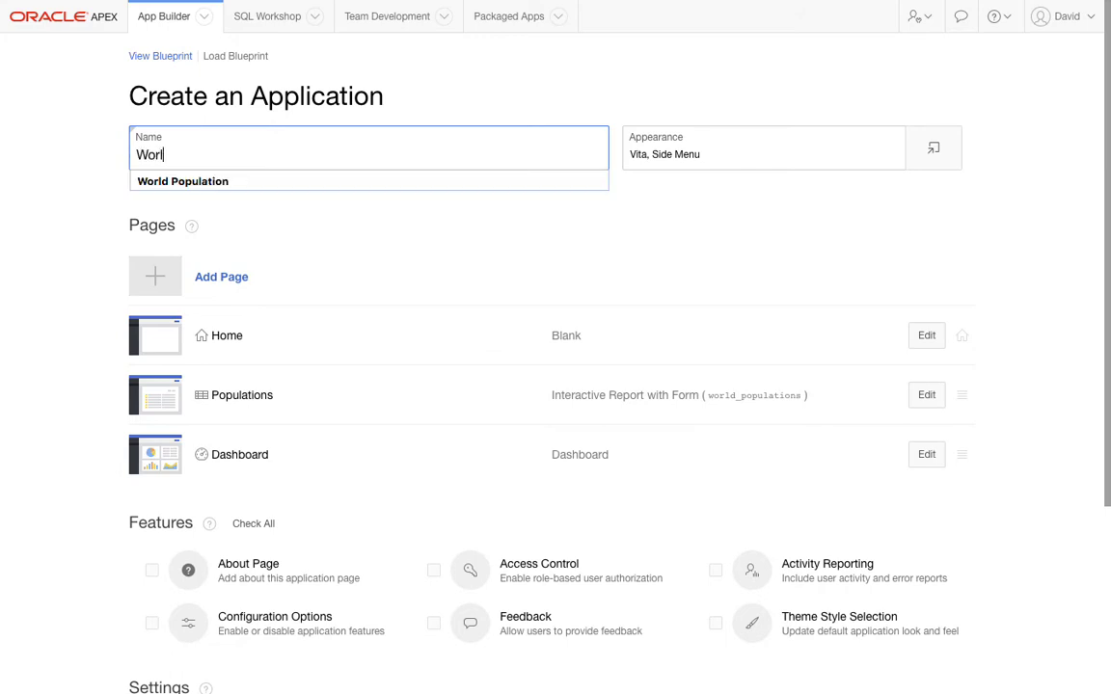
pyautogui.write('d Population')
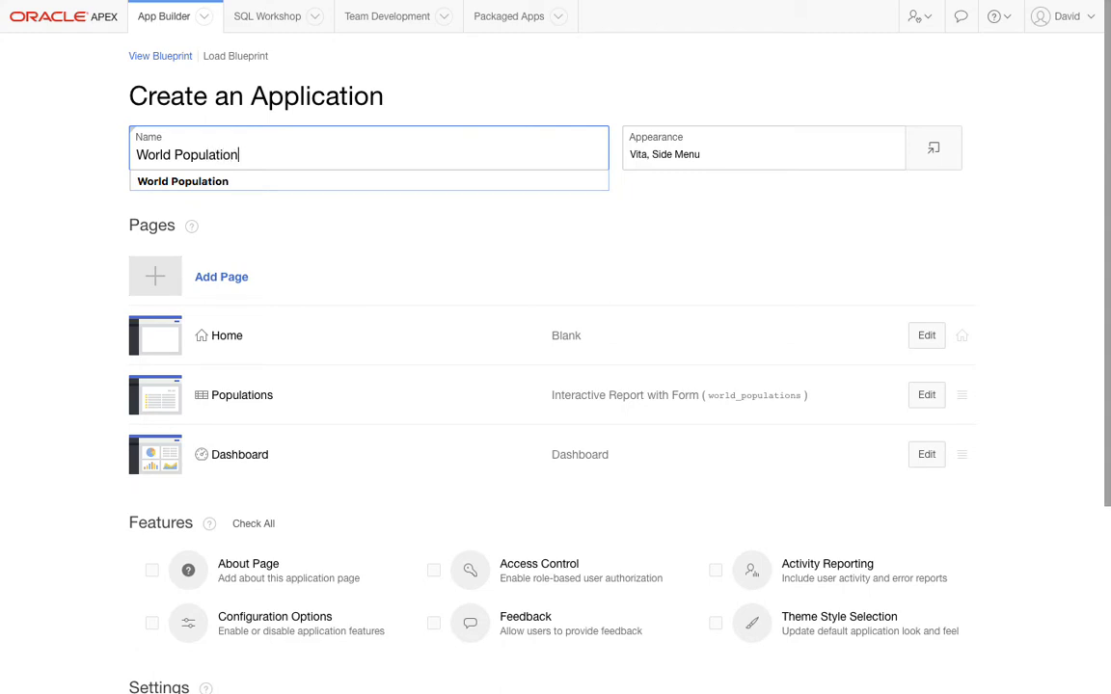
pyautogui.press('Tab')
# Set the application's appearance to the Vita - Slate theme style with a slate grey people icon and save the changes
pyautogui.click(941, 152)
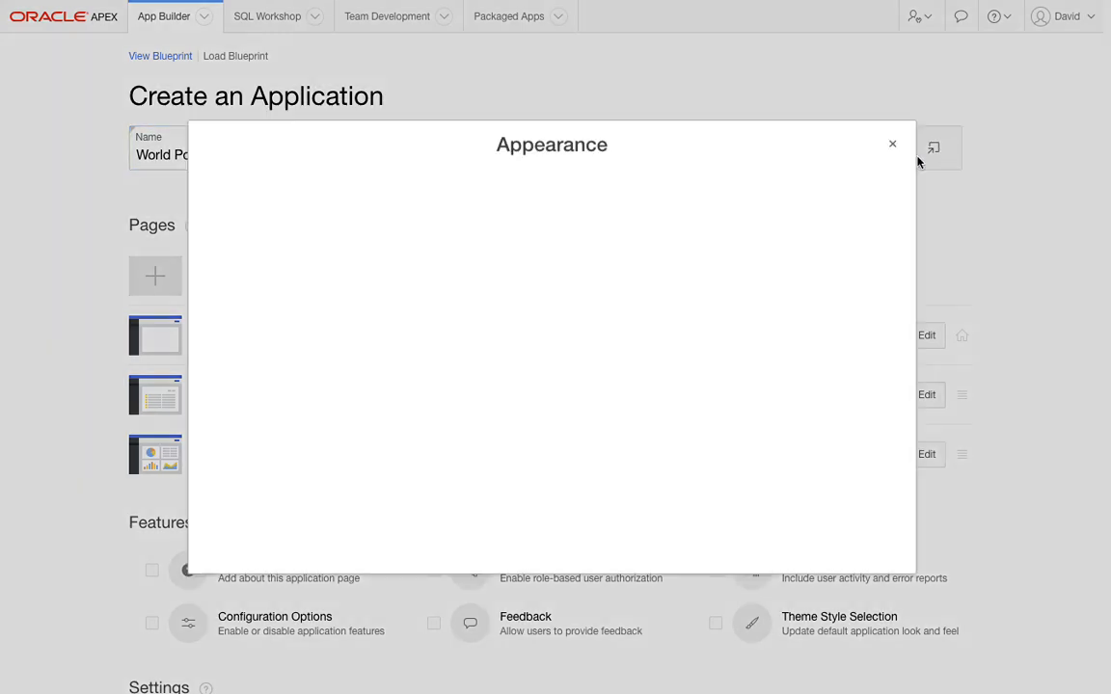
pyautogui.click(560, 271)
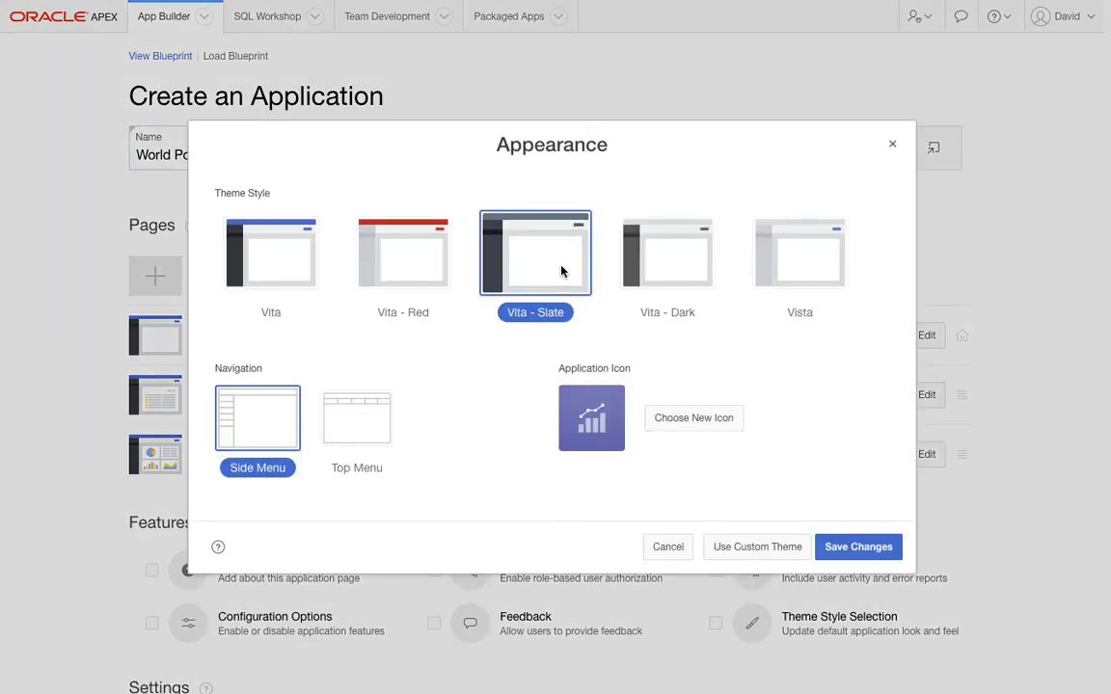
pyautogui.click(694, 418)
pyautogui.click(664, 334)
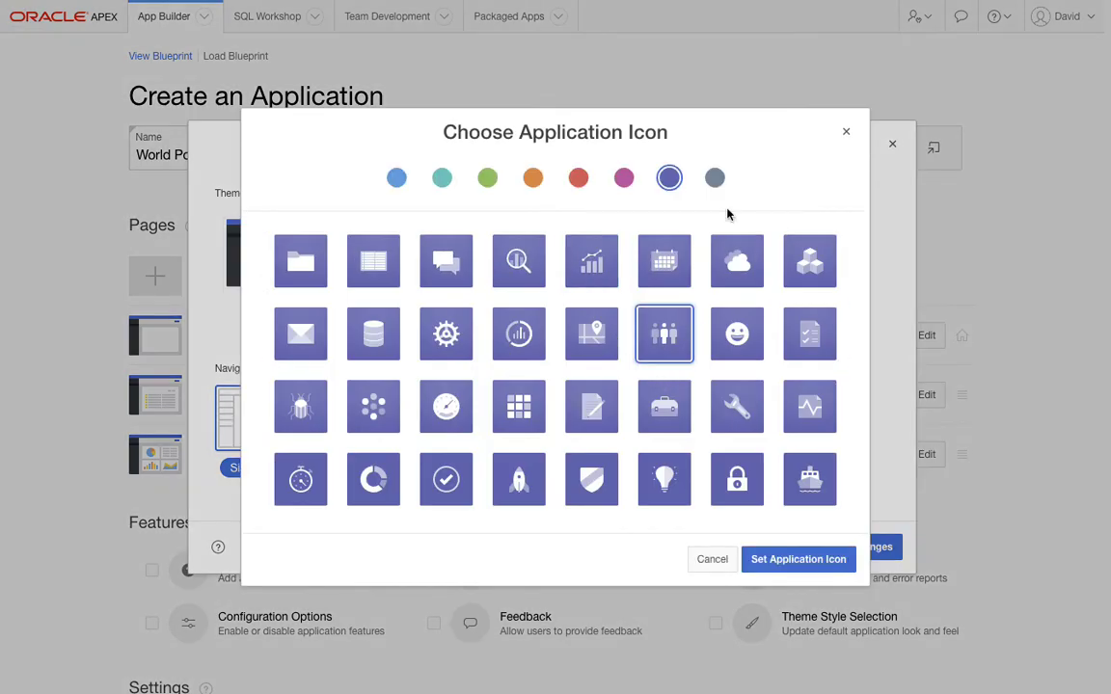
pyautogui.click(714, 177)
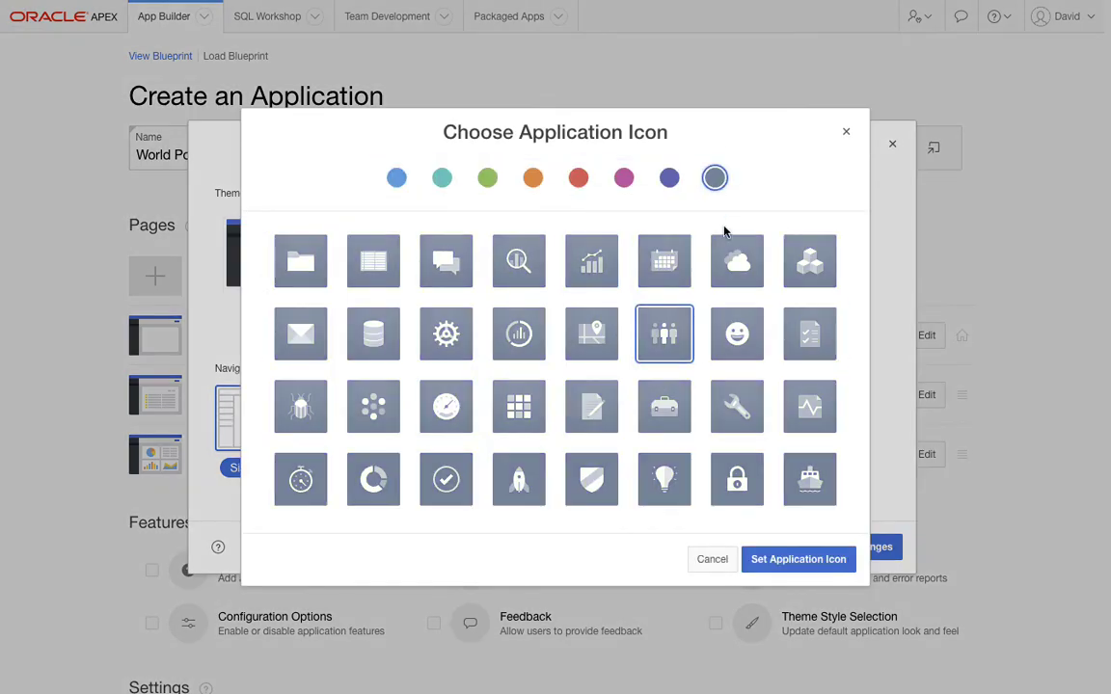
pyautogui.click(808, 561)
pyautogui.click(858, 547)
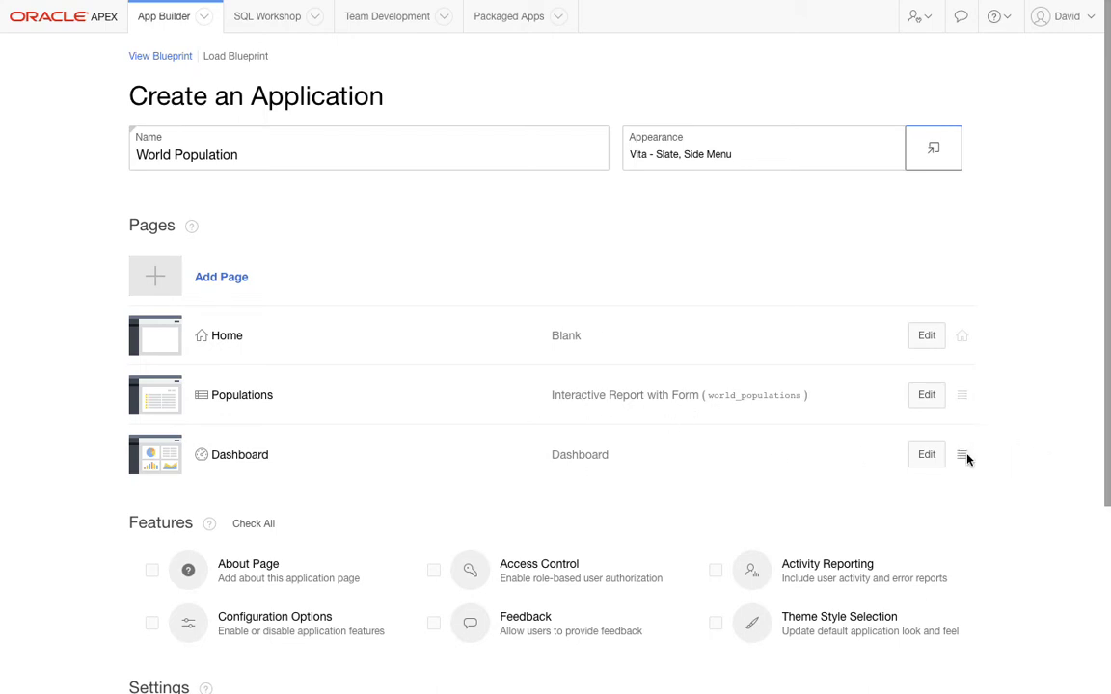
# Move the Dashboard page above the Populations page and review the settings of its first two charts without saving
pyautogui.moveTo(964, 455); pyautogui.dragTo(966, 392)
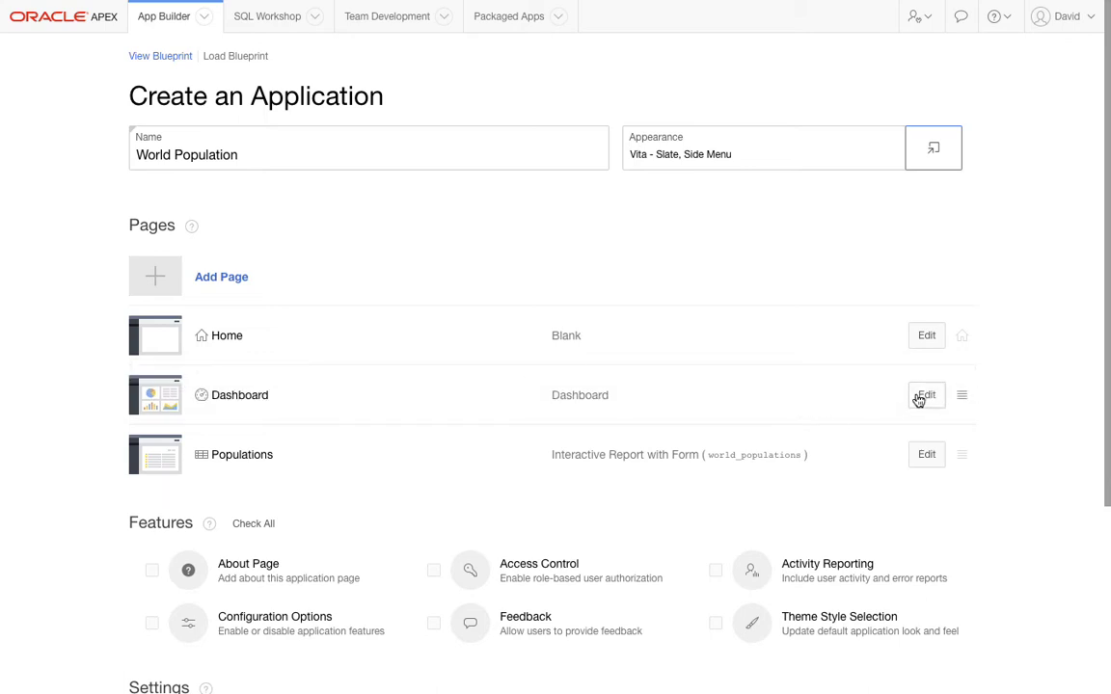
pyautogui.click(927, 395)
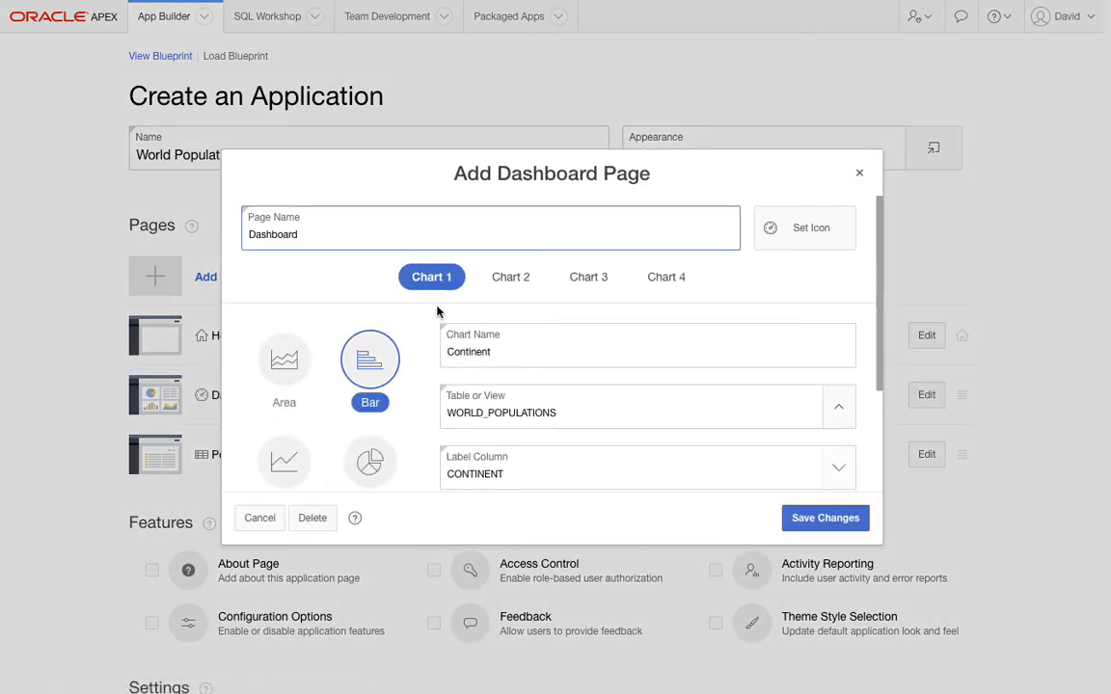
pyautogui.click(511, 281)
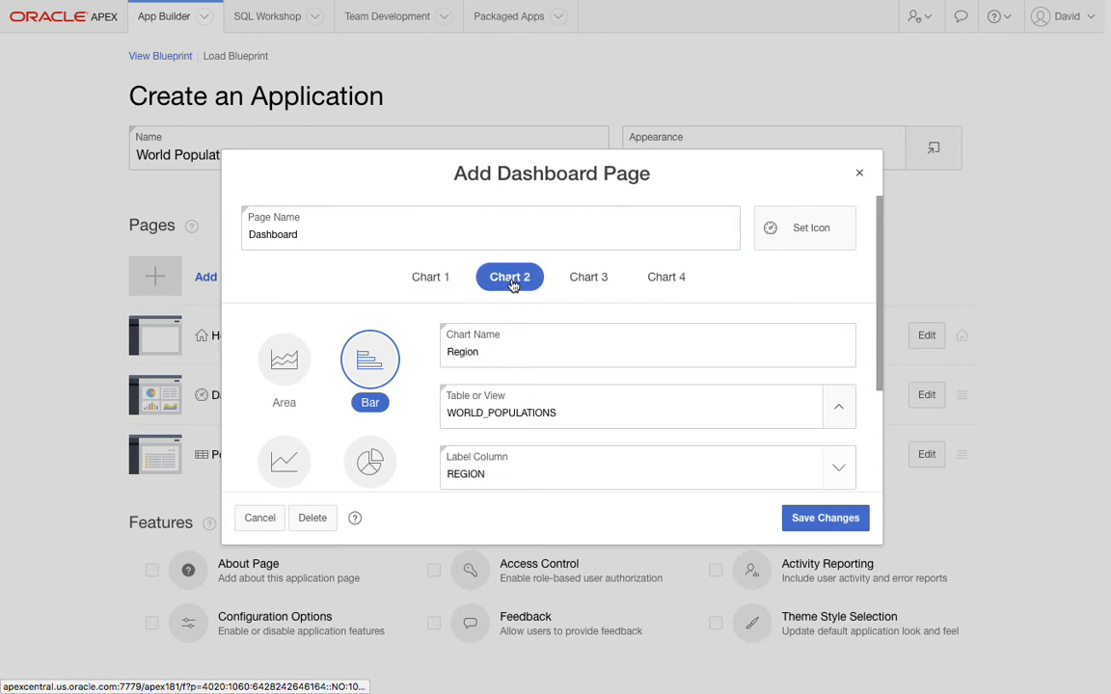
pyautogui.click(258, 519)
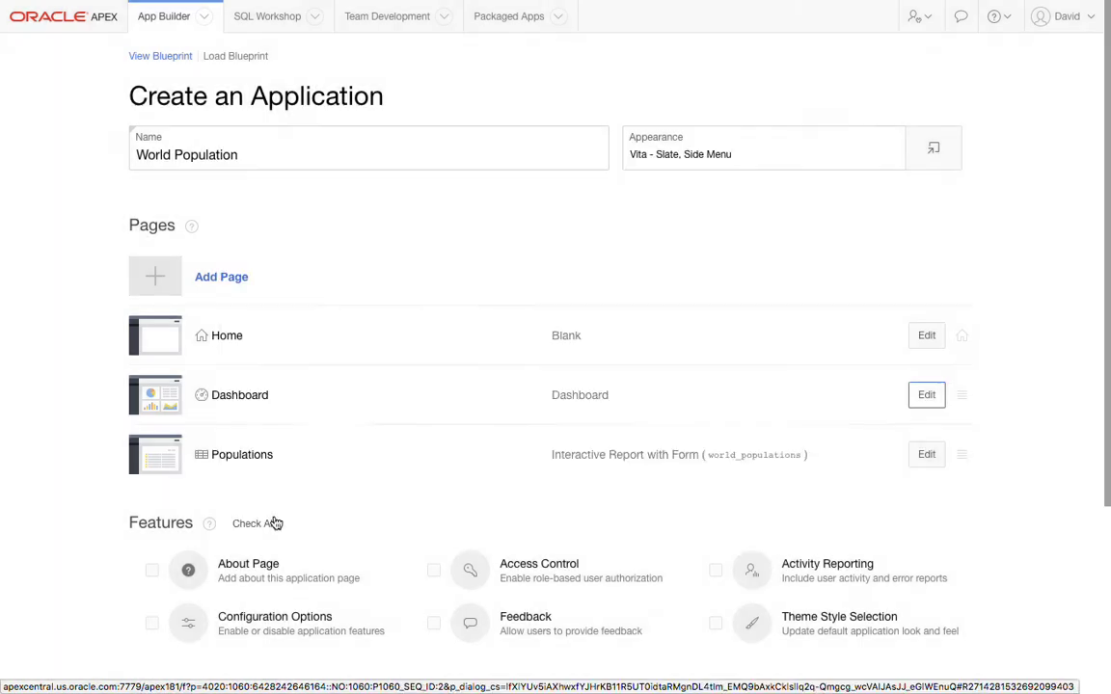
# Review the Populations report page's source table and form option, leaving without saving
pyautogui.click(927, 456)
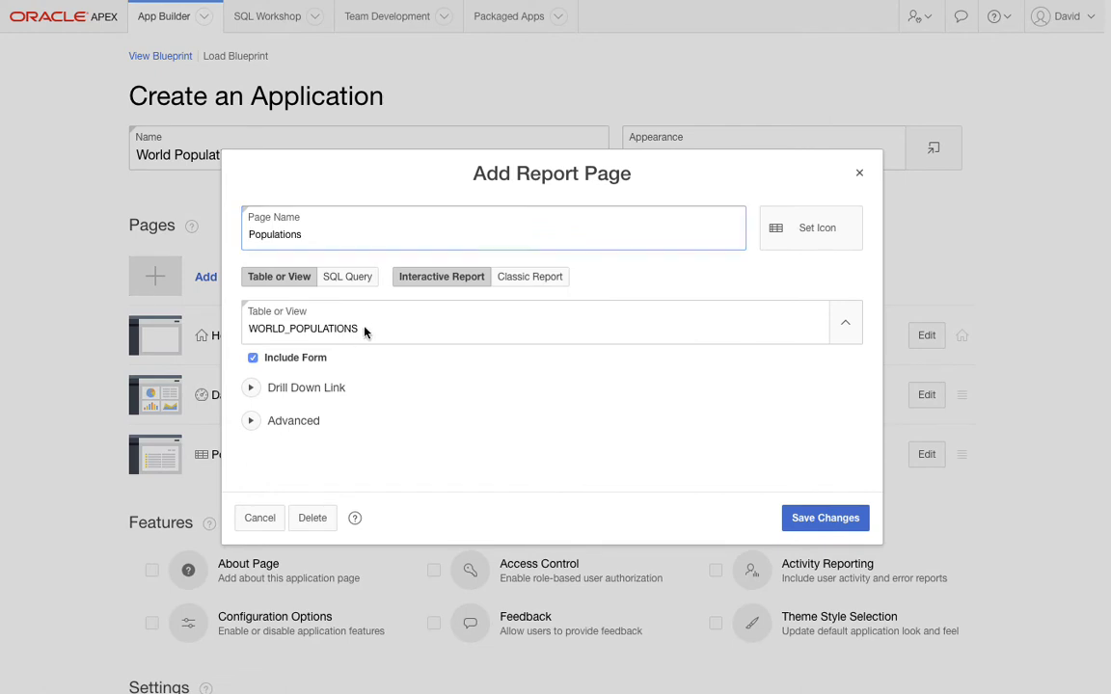
pyautogui.doubleClick(250, 328)
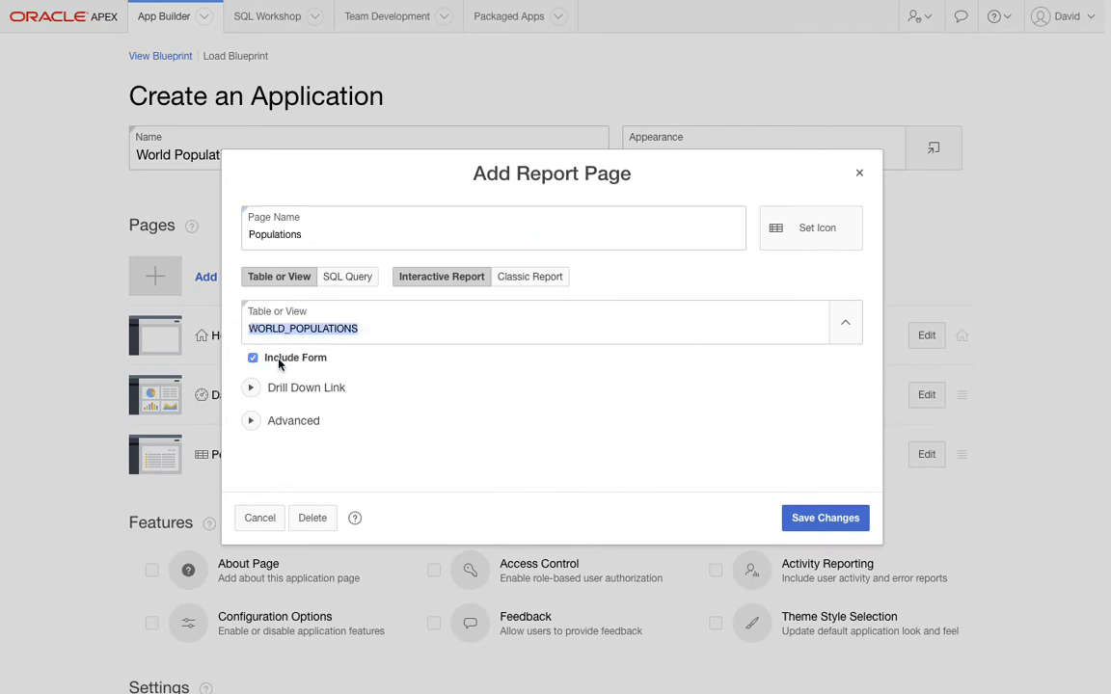
pyautogui.click(260, 517)
# Enable all the listed features and create the application
pyautogui.scroll(-3, 376, 511)
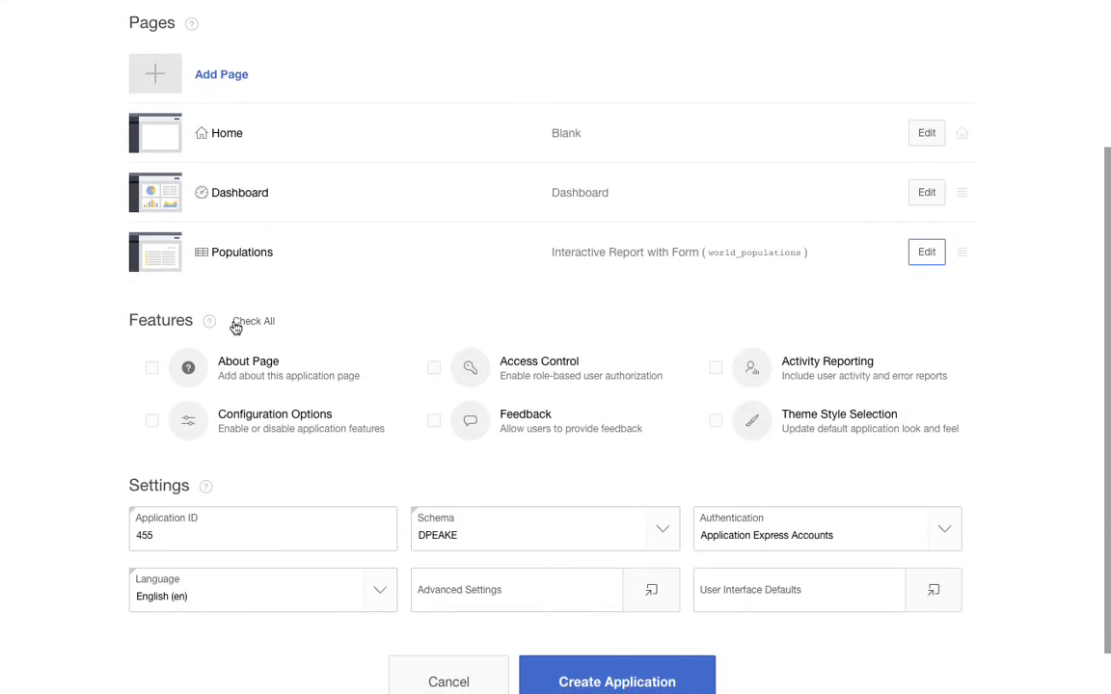
pyautogui.click(257, 322)
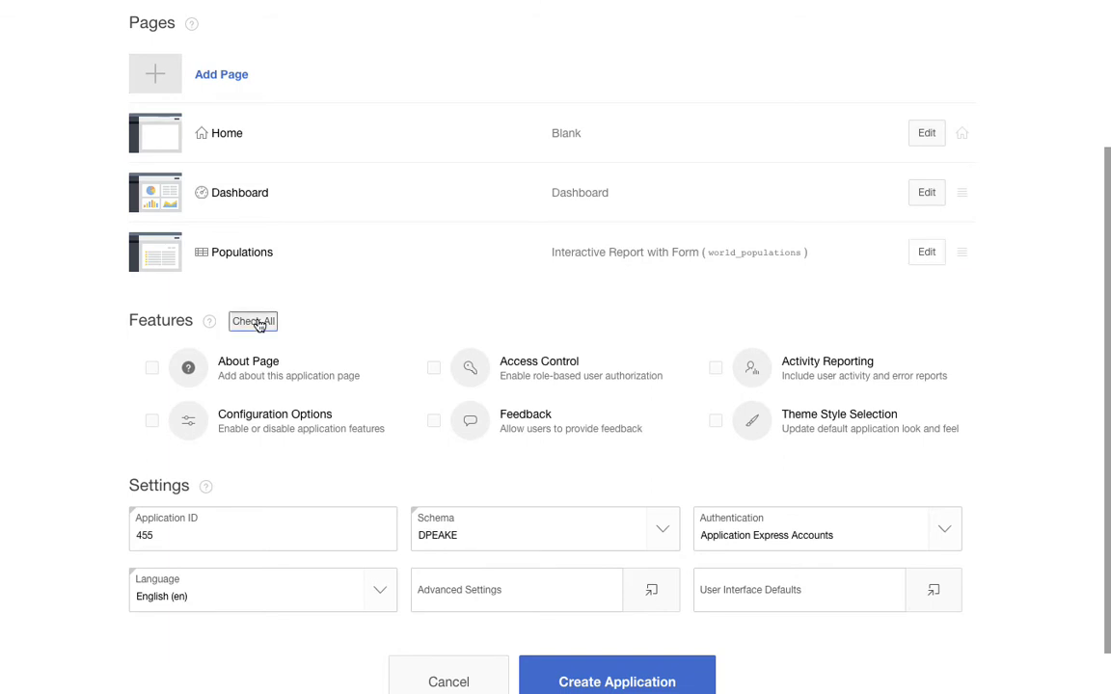
pyautogui.scroll(-1, 367, 423)
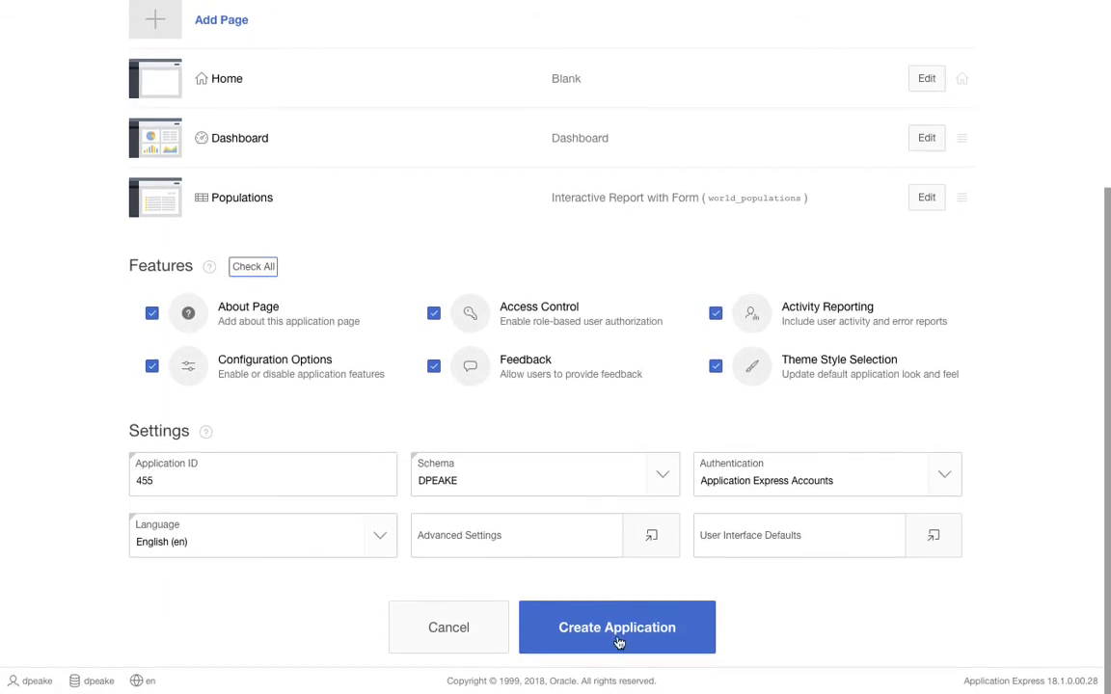
pyautogui.click(628, 631)
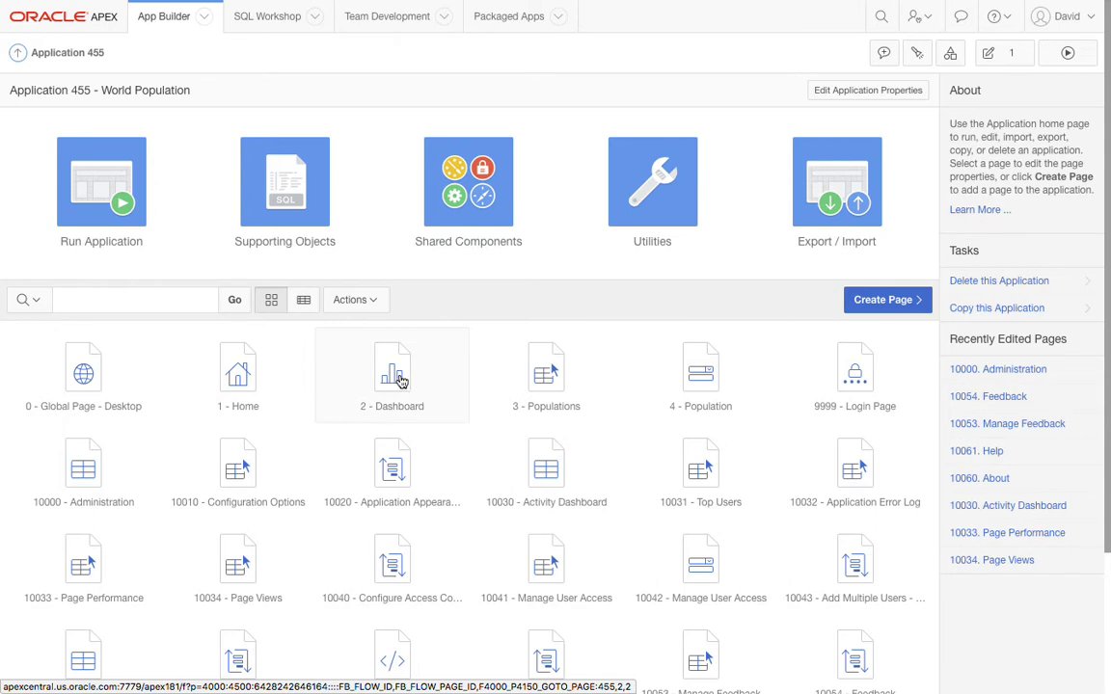
# Look through the pages generated for the new application
pyautogui.scroll(-1, 548, 376)
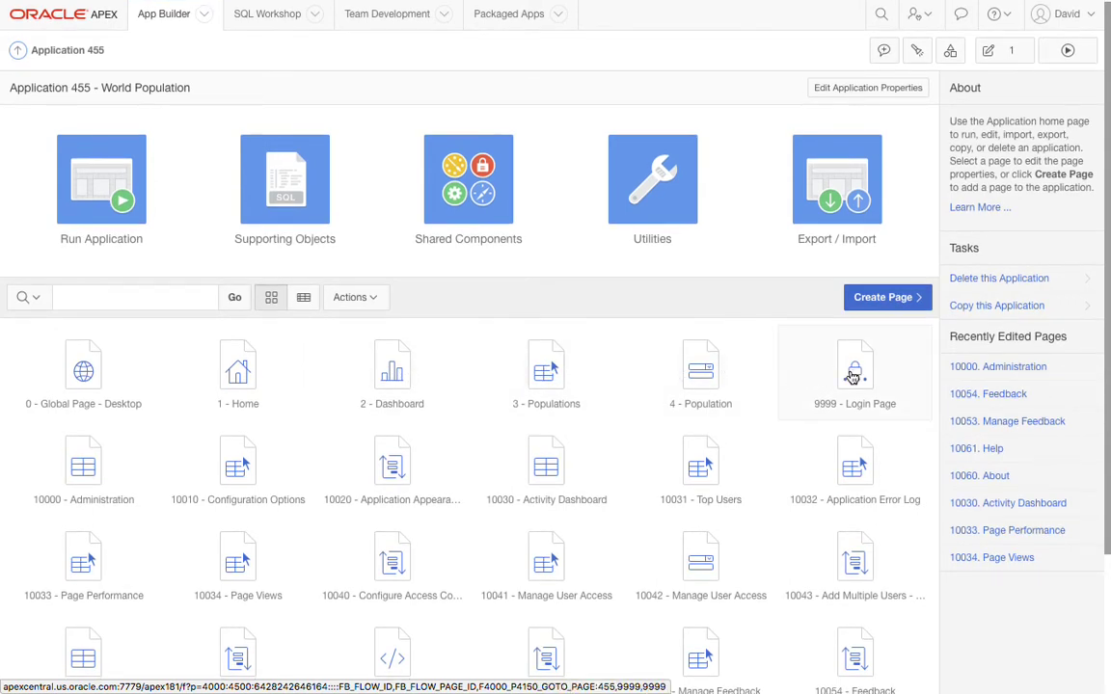
pyautogui.scroll(-3, 521, 549)
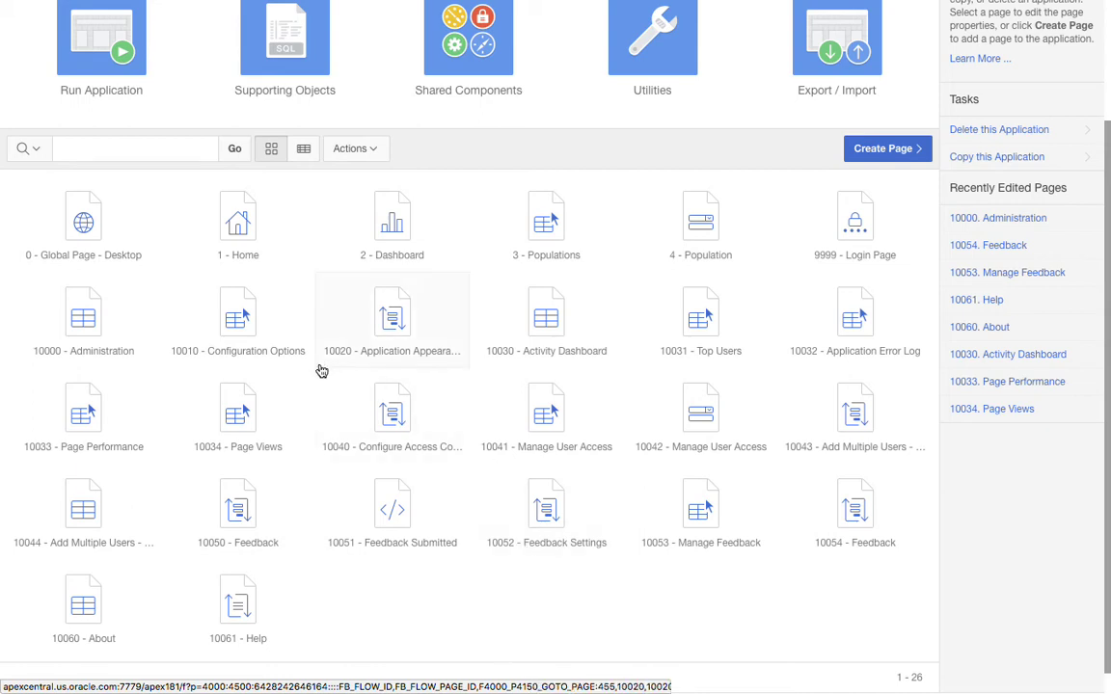
pyautogui.scroll(3, 322, 366)
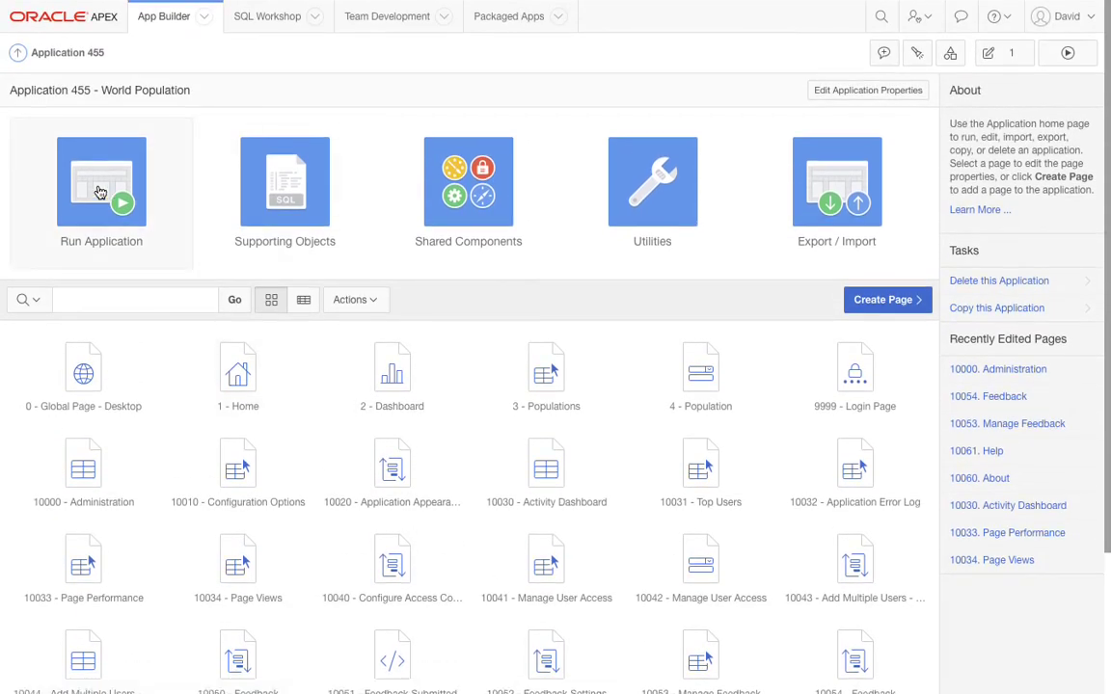
# Run the World Population application and sign in with the prefilled credentials
pyautogui.click(100, 192)
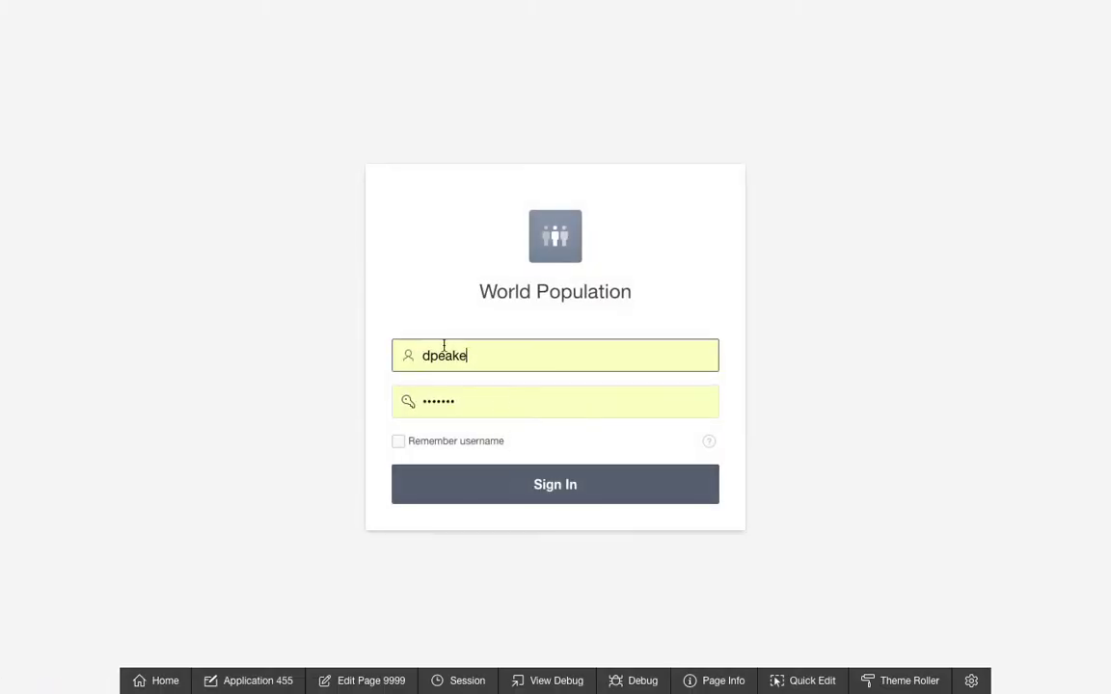
pyautogui.click(547, 490)
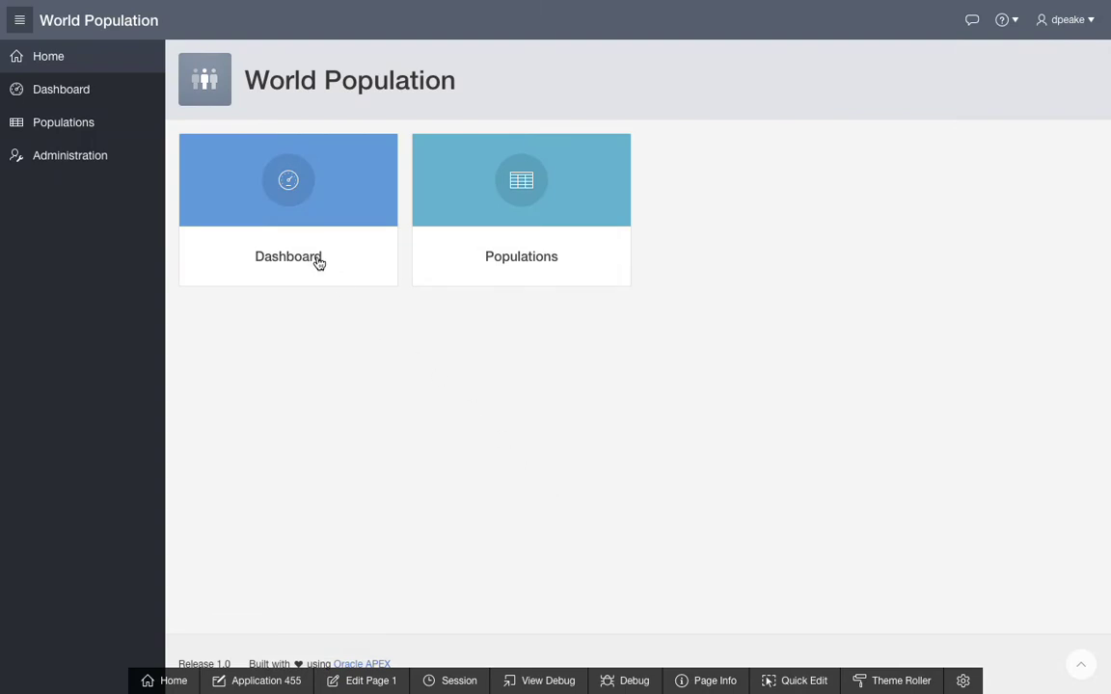
# Open the application's Dashboard and inspect the bar values in the Continent chart
pyautogui.click(260, 216)
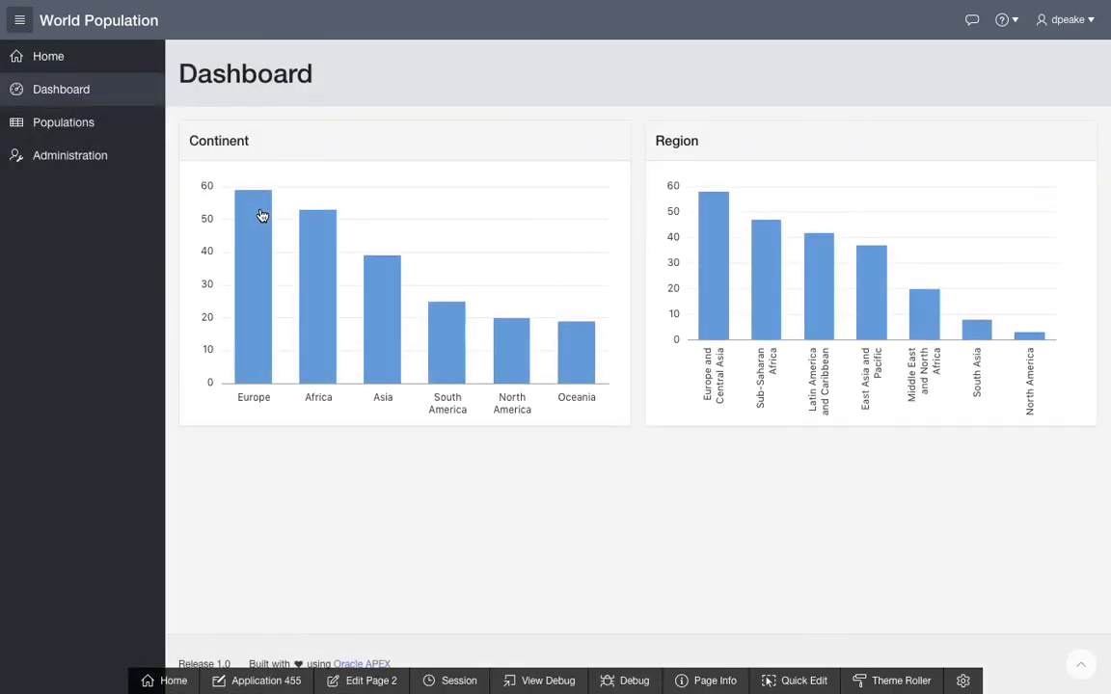
pyautogui.moveTo(253, 271)
pyautogui.moveTo(387, 333)
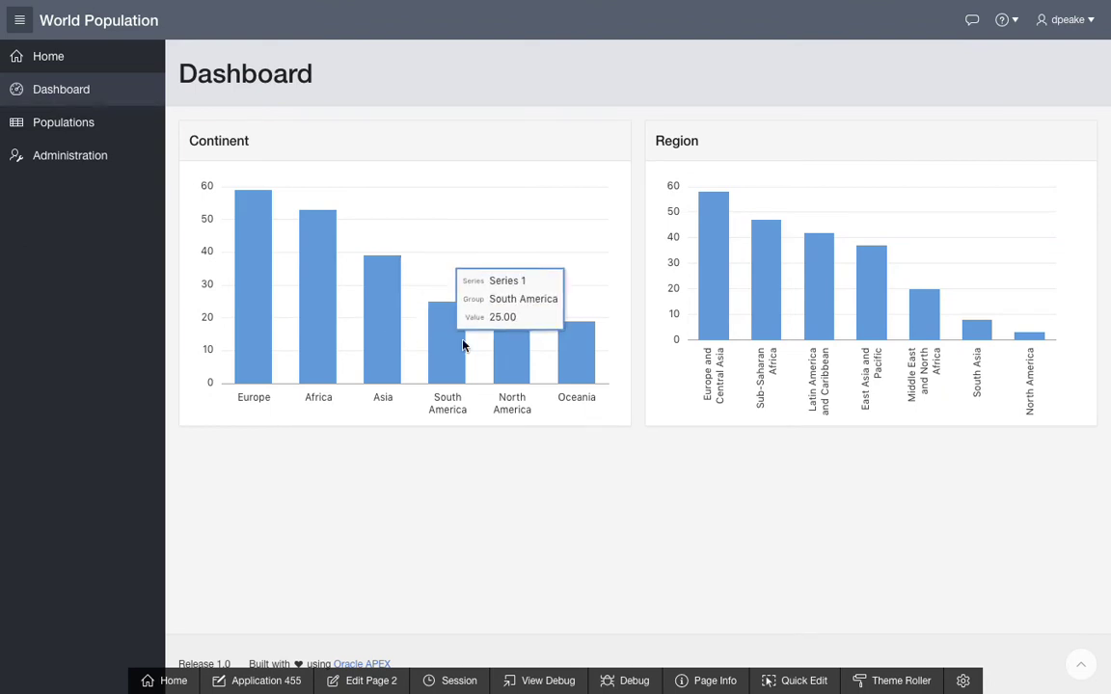
pyautogui.moveTo(506, 350)
# Try to save "asdaasas" as Argentina's population from the Populations report
pyautogui.click(100, 129)
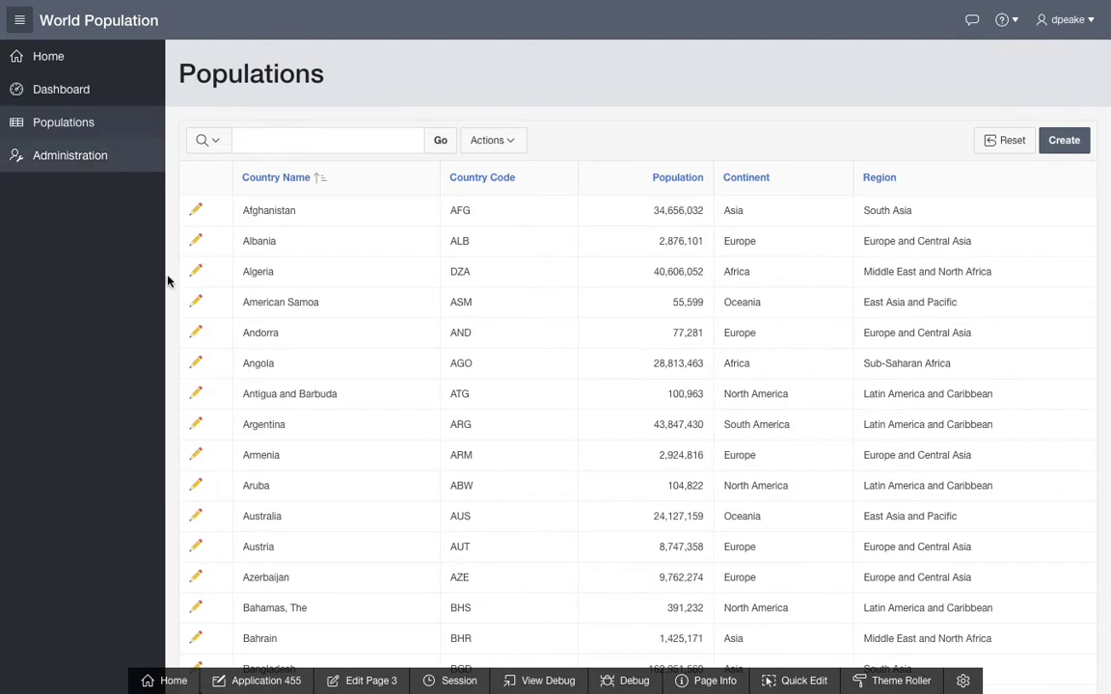
pyautogui.click(195, 425)
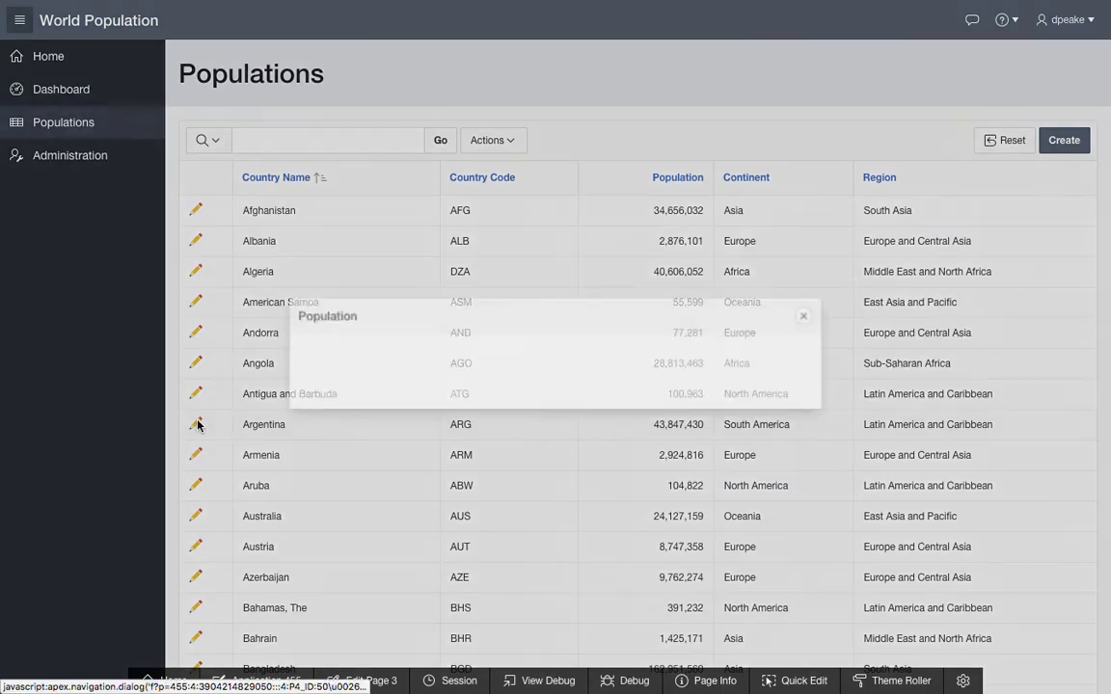
pyautogui.moveTo(783, 348); pyautogui.dragTo(840, 349)
pyautogui.hotkey('ctrl', 'c')
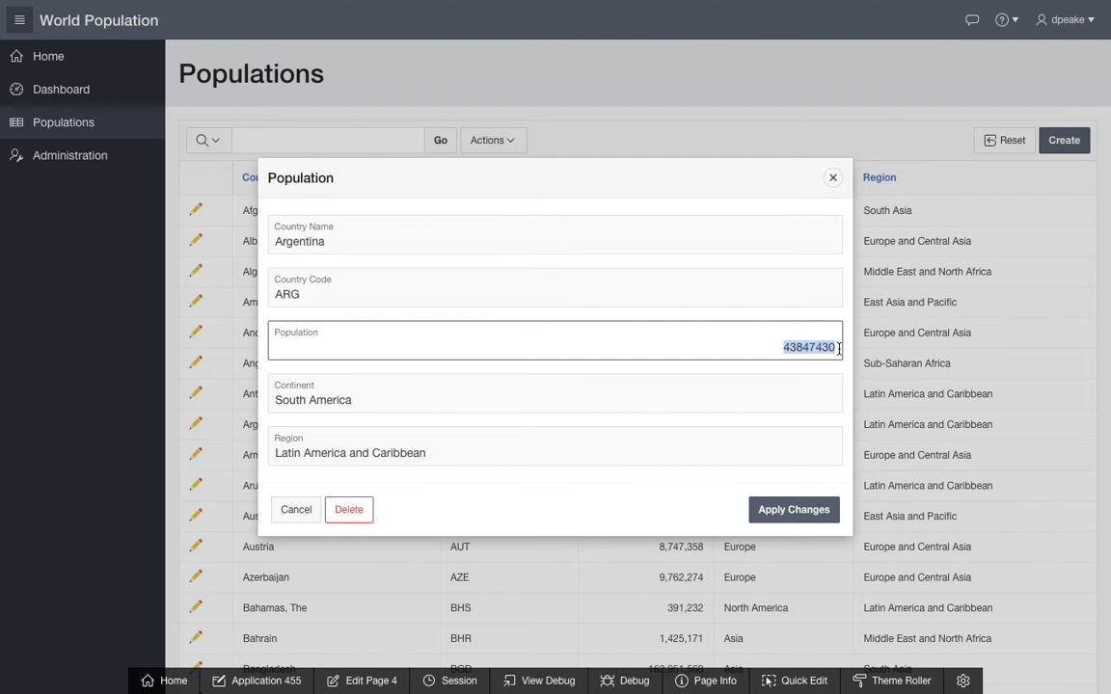
pyautogui.write('asdaasas')
pyautogui.click(806, 513)
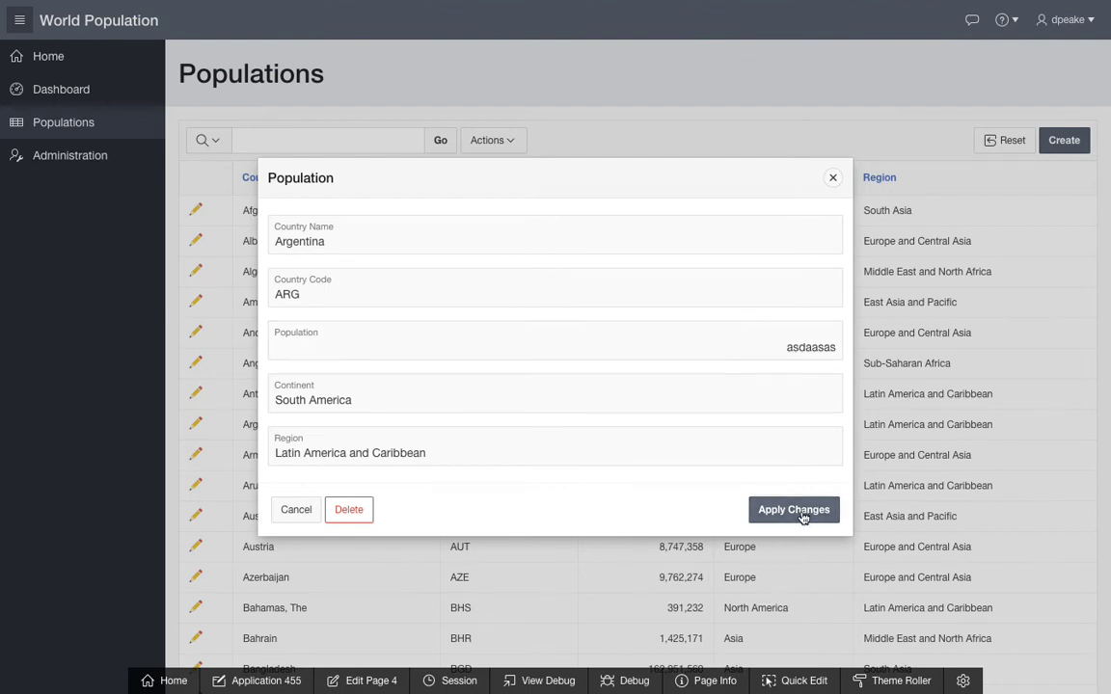
# Restore Argentina's population to 43847430, and try adding "asasa" to its continent before removing that text
pyautogui.moveTo(782, 378); pyautogui.dragTo(835, 377)
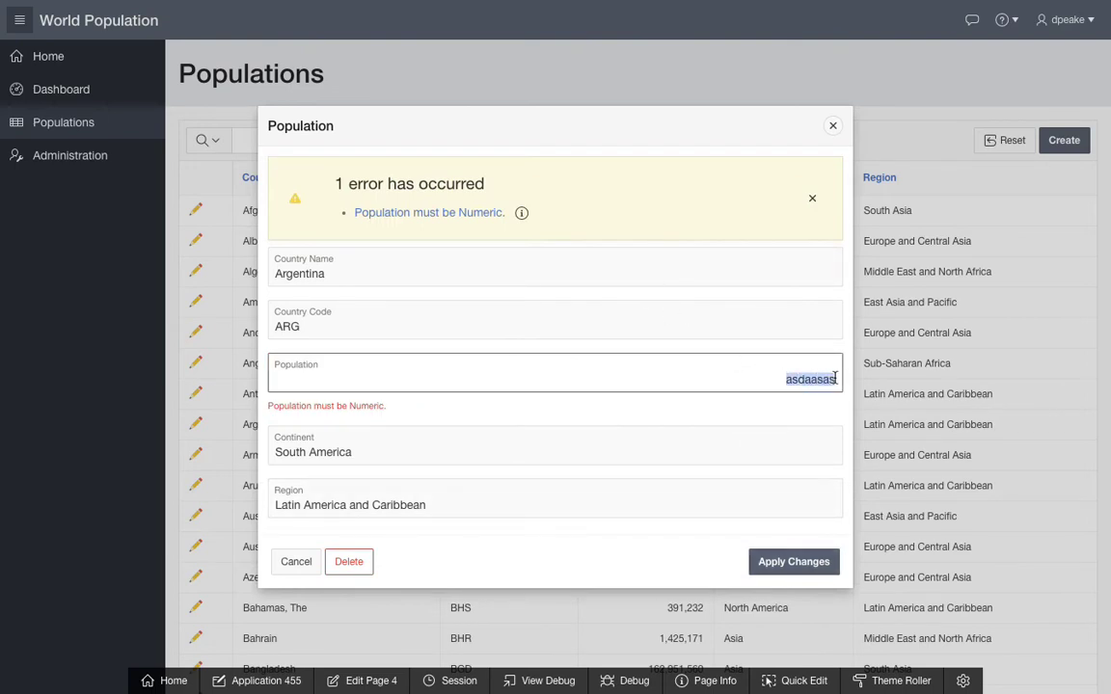
pyautogui.hotkey('ctrl', 'v')
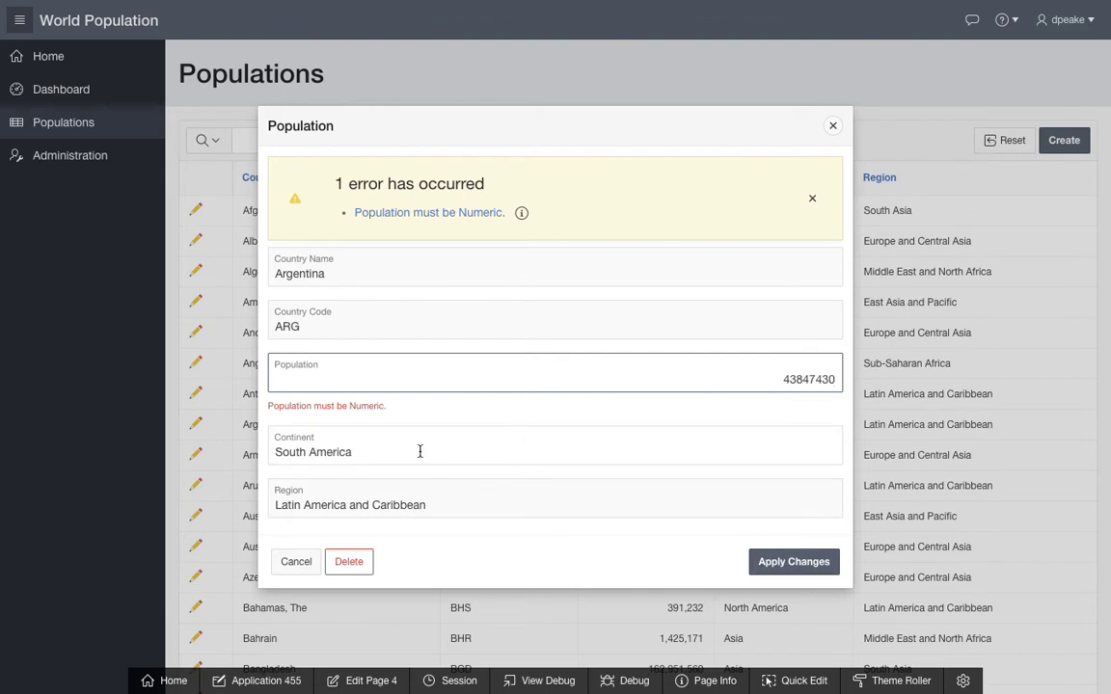
pyautogui.click(371, 450)
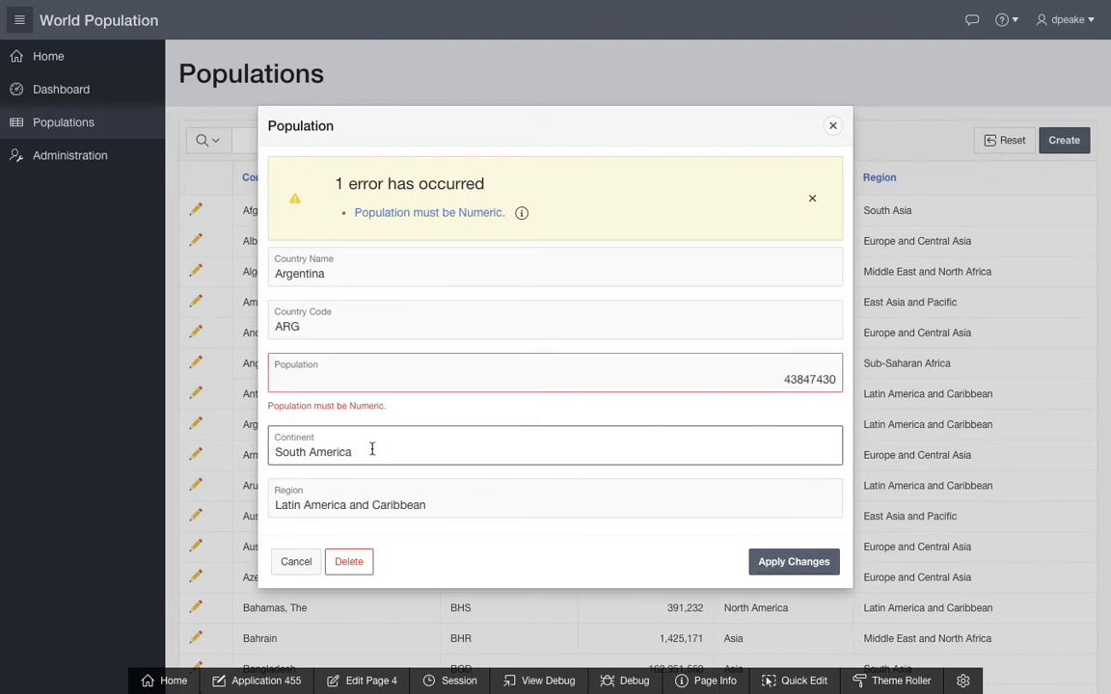
pyautogui.write('asasa')
pyautogui.press('BackSpace')
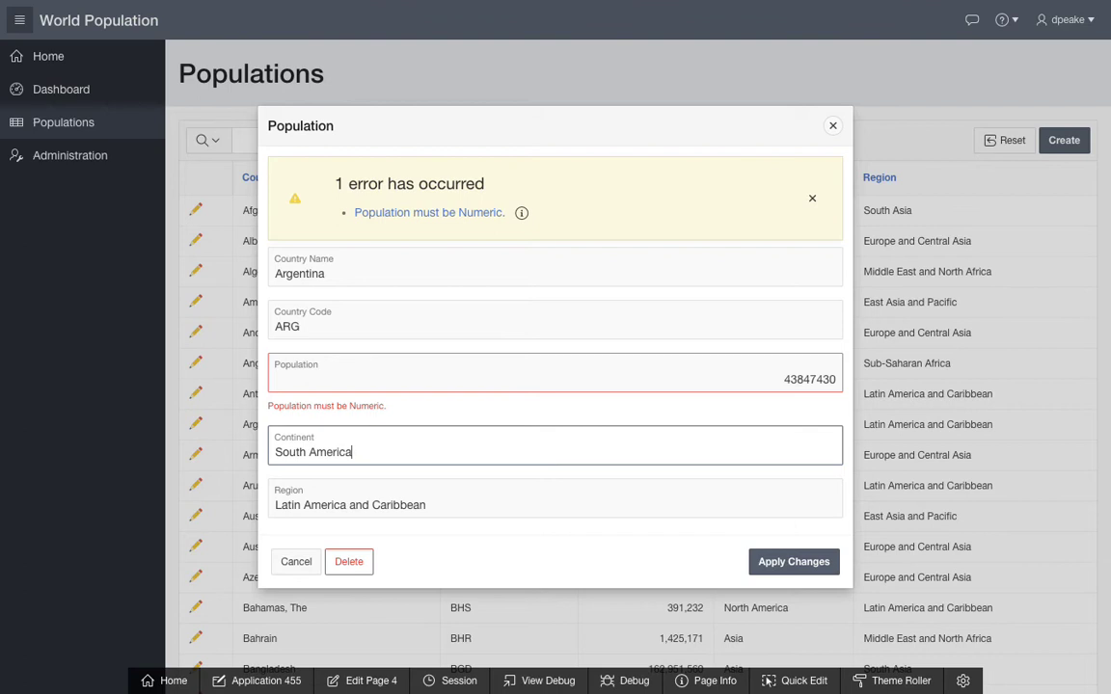
# Open the form's Continent item in Page Designer and change its type to Select List
pyautogui.click(804, 681)
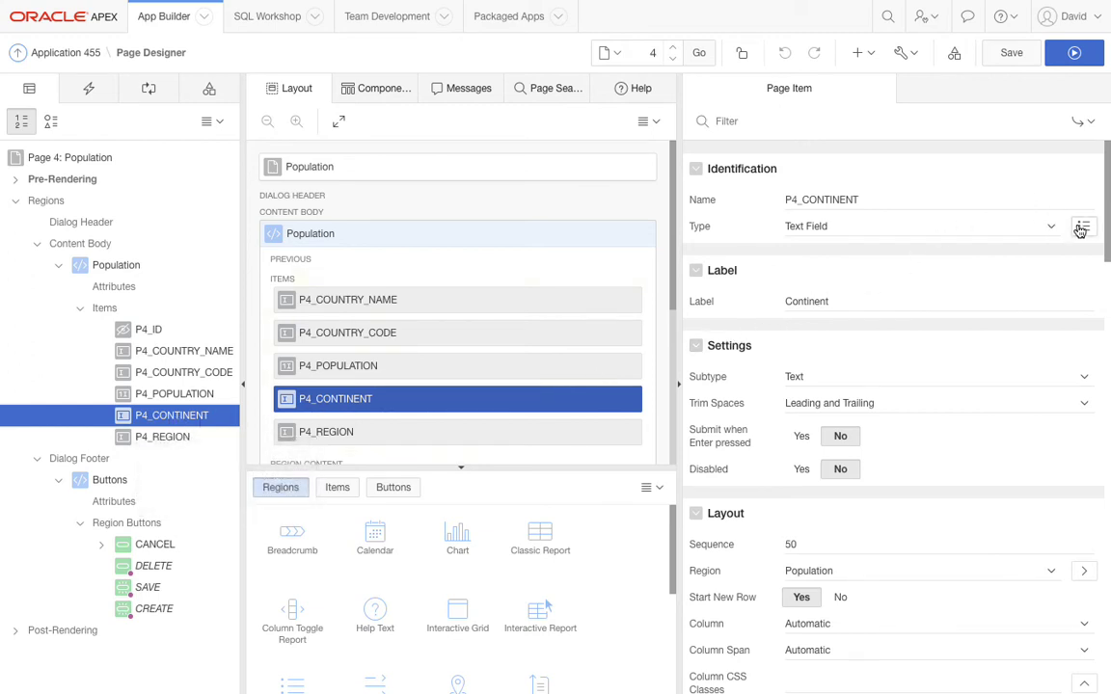
pyautogui.click(1048, 228)
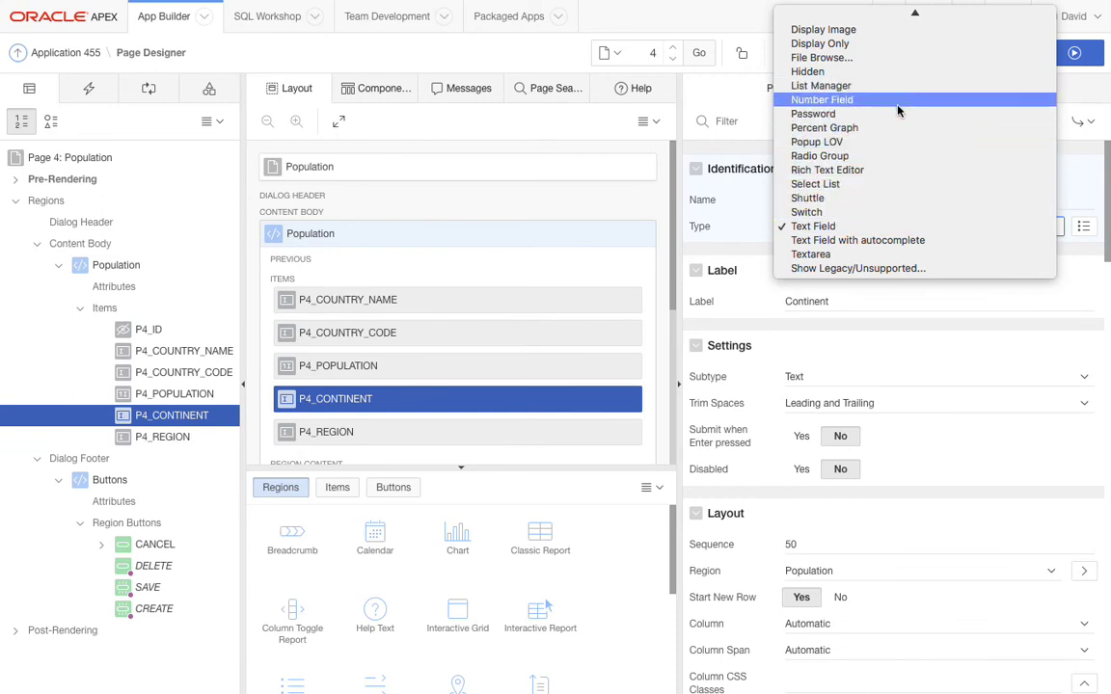
pyautogui.click(879, 192)
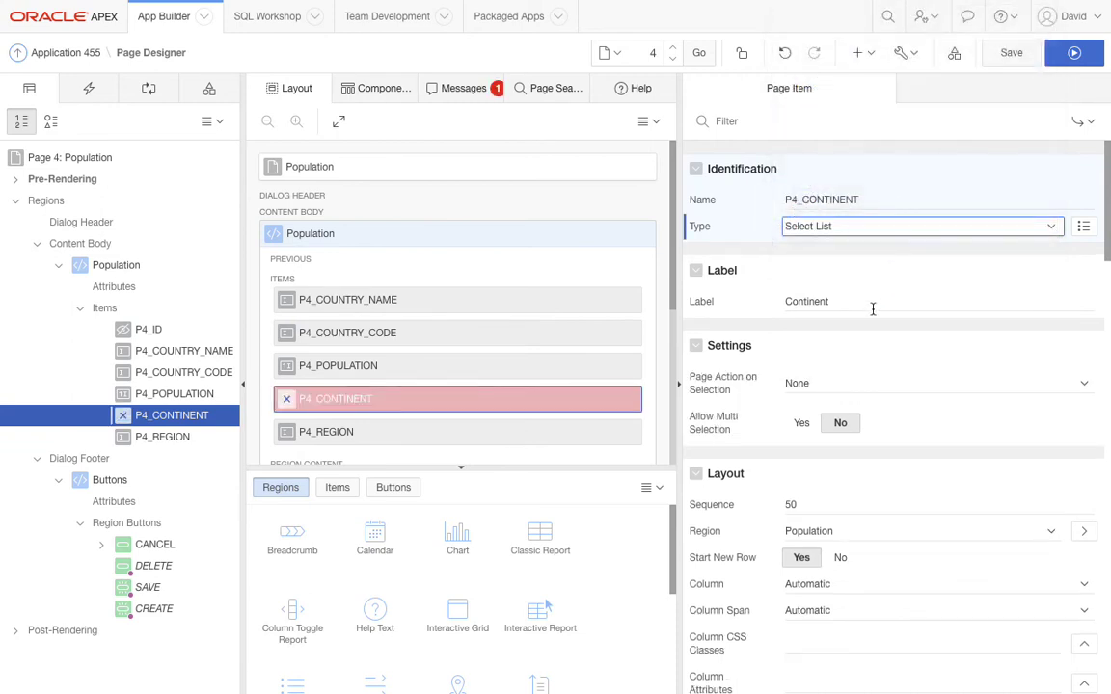
# Set the list of values type of P4_CONTINENT to SQL Query
pyautogui.scroll(-2, 879, 393)
pyautogui.scroll(-5, 879, 393)
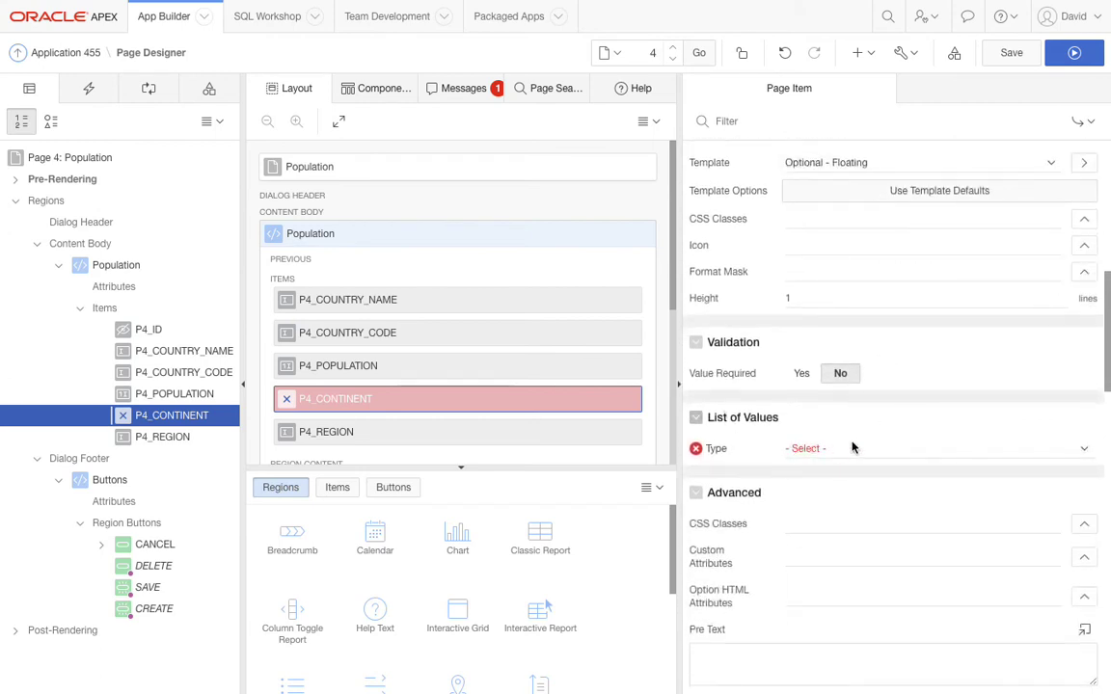
pyautogui.click(1081, 450)
pyautogui.click(979, 476)
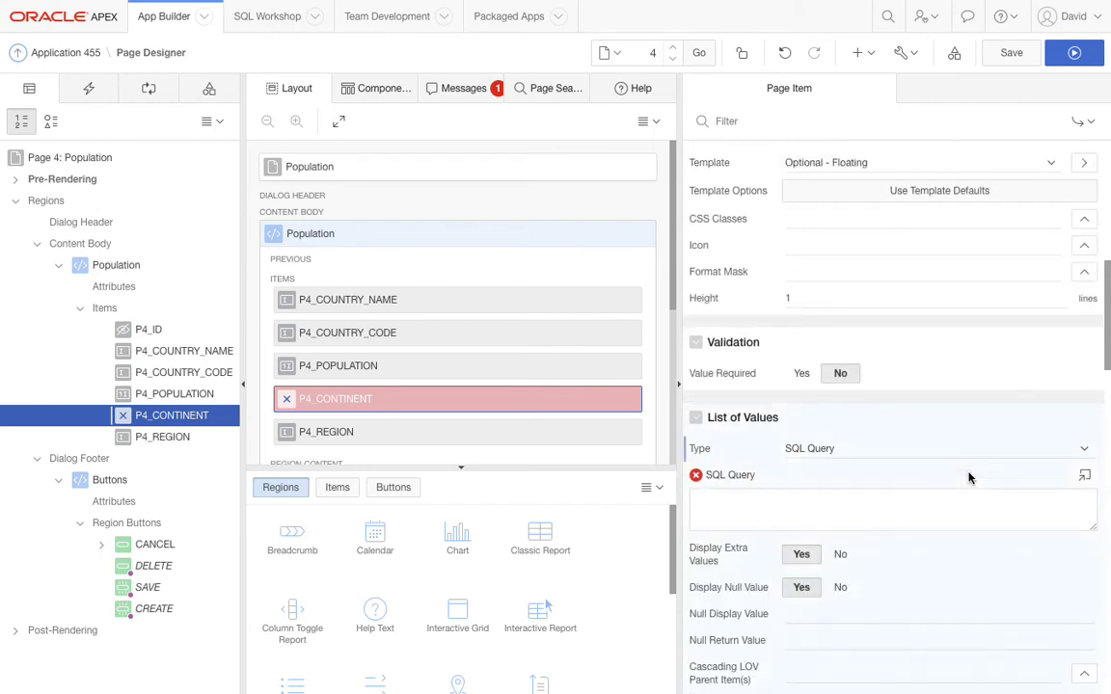
# Enter and validate the query "select continent d, continent r from world_populations order by 1" for the list of values, and save the page
pyautogui.click(1083, 479)
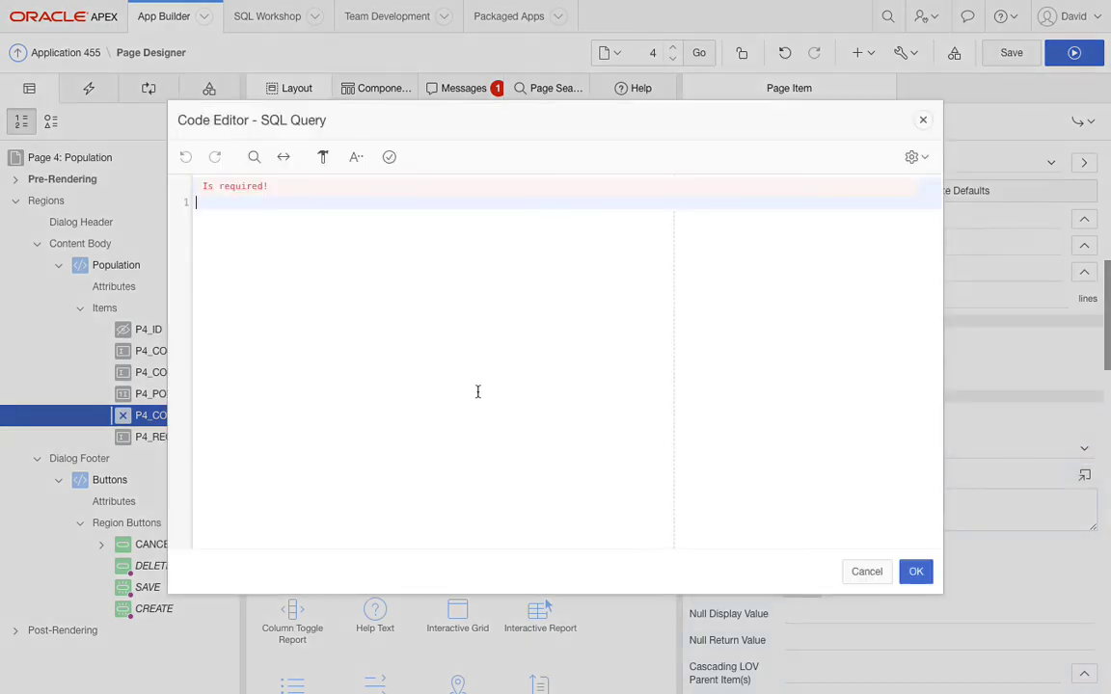
pyautogui.write('select continent d, continent')
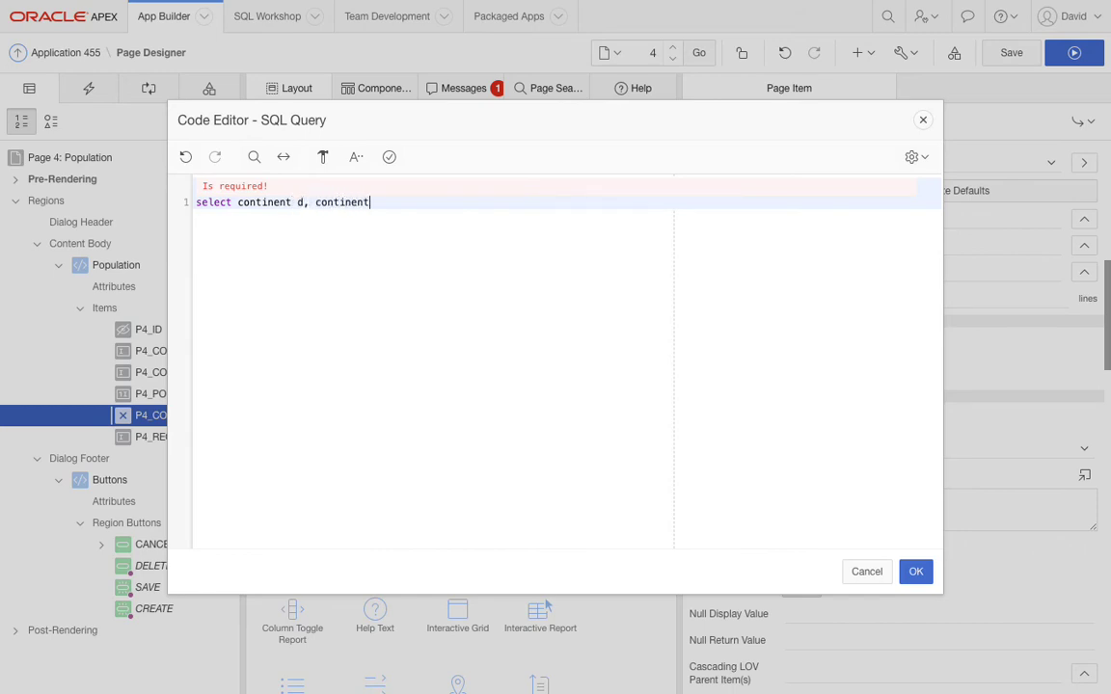
pyautogui.write('r')
pyautogui.press('Return')
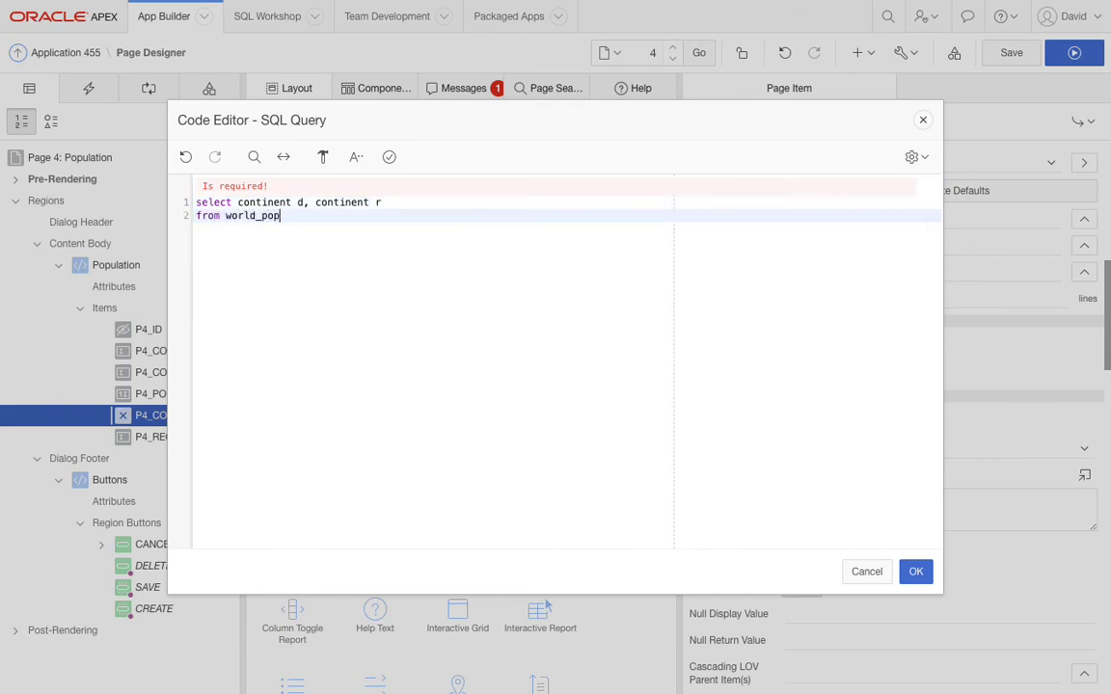
pyautogui.write('from world_populations')
pyautogui.press('Return')
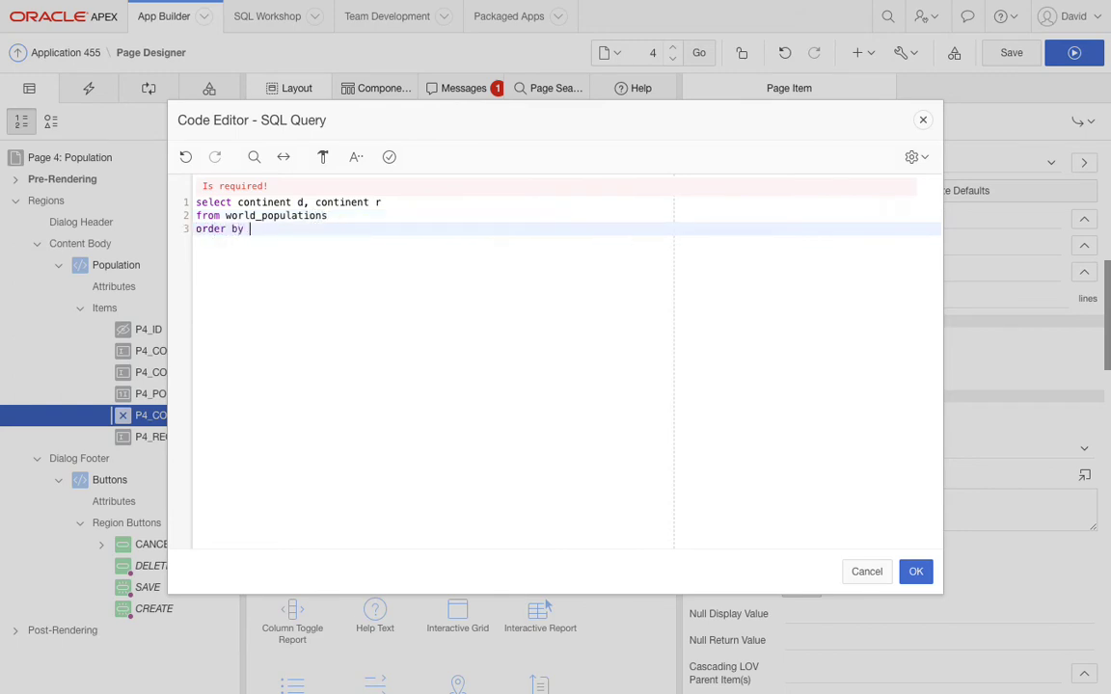
pyautogui.click(391, 160)
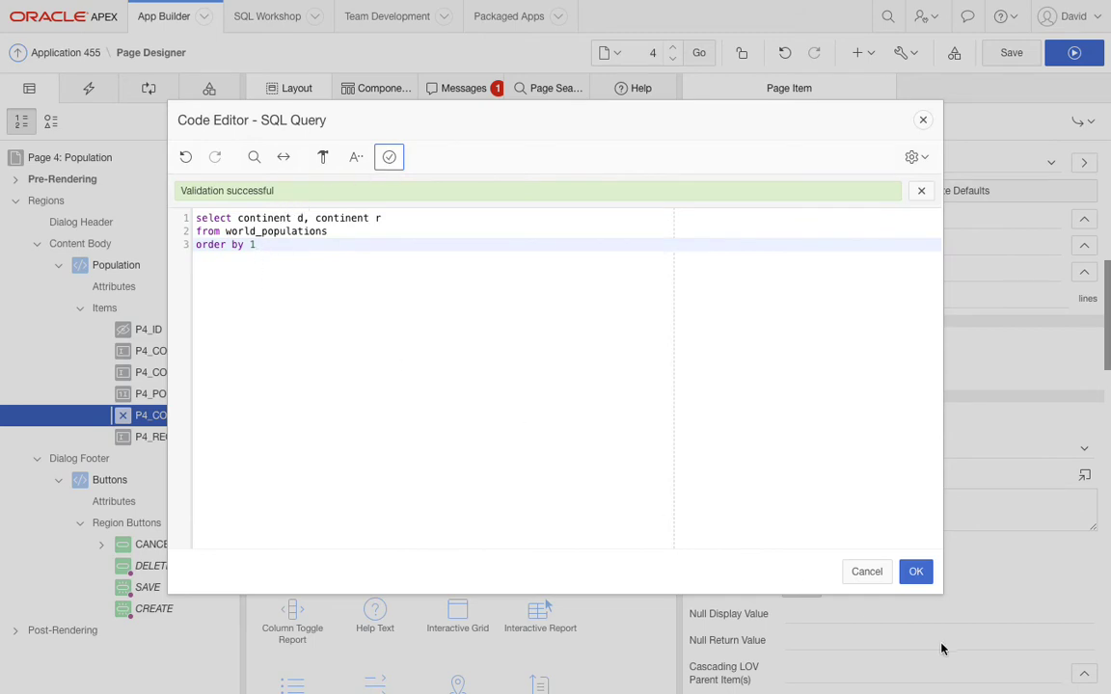
pyautogui.click(916, 572)
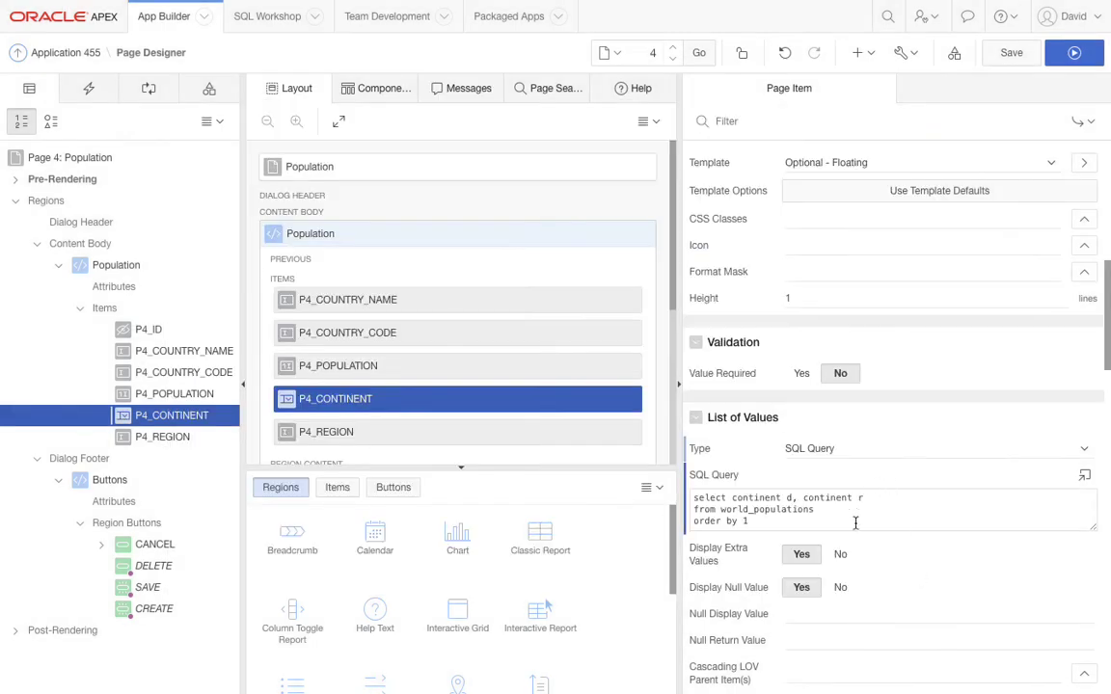
pyautogui.click(1010, 52)
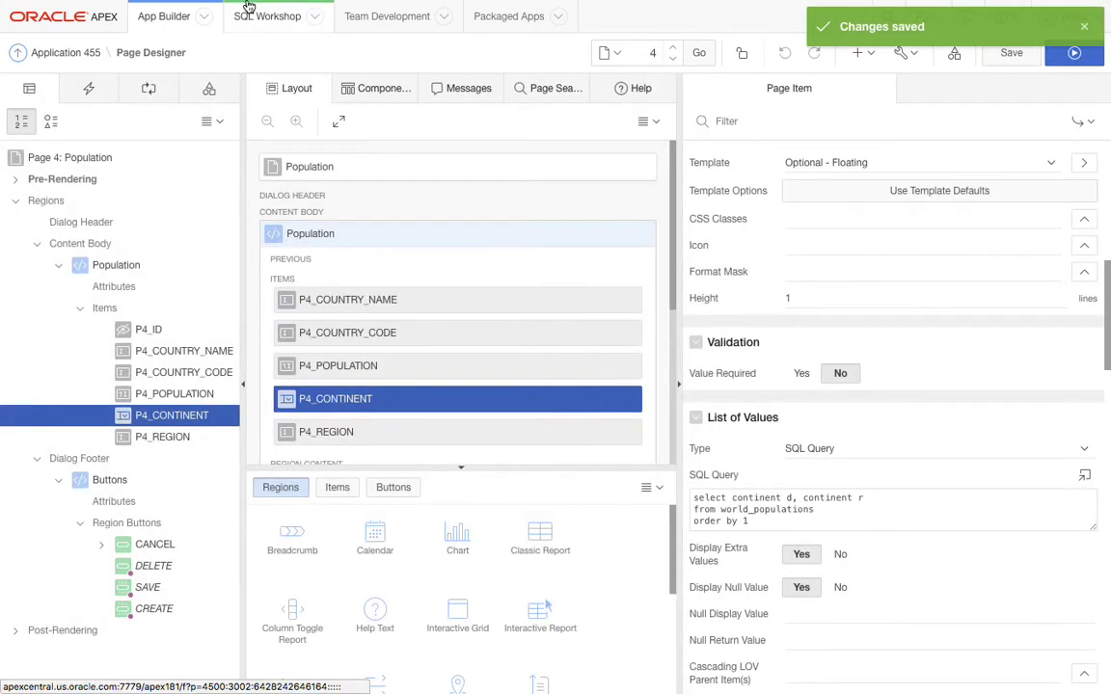
# Reload the running Populations report and check the Continent choices in Australia's record
pyautogui.moveTo(255, 4)
pyautogui.click(305, 37)
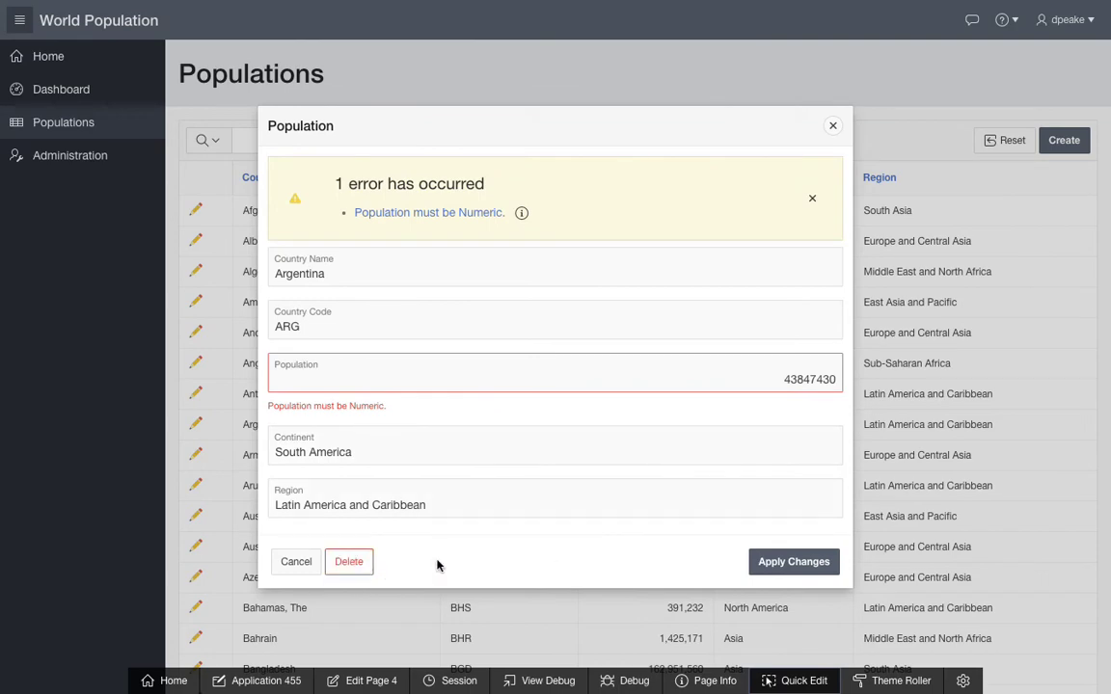
pyautogui.press('super+r')
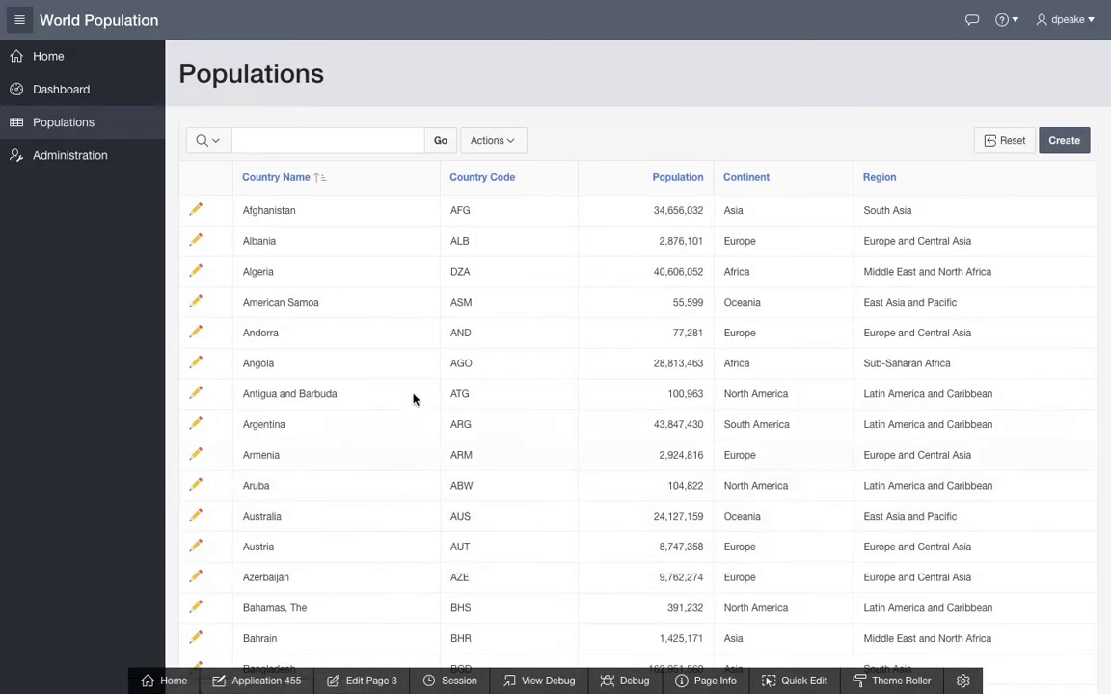
pyautogui.click(195, 516)
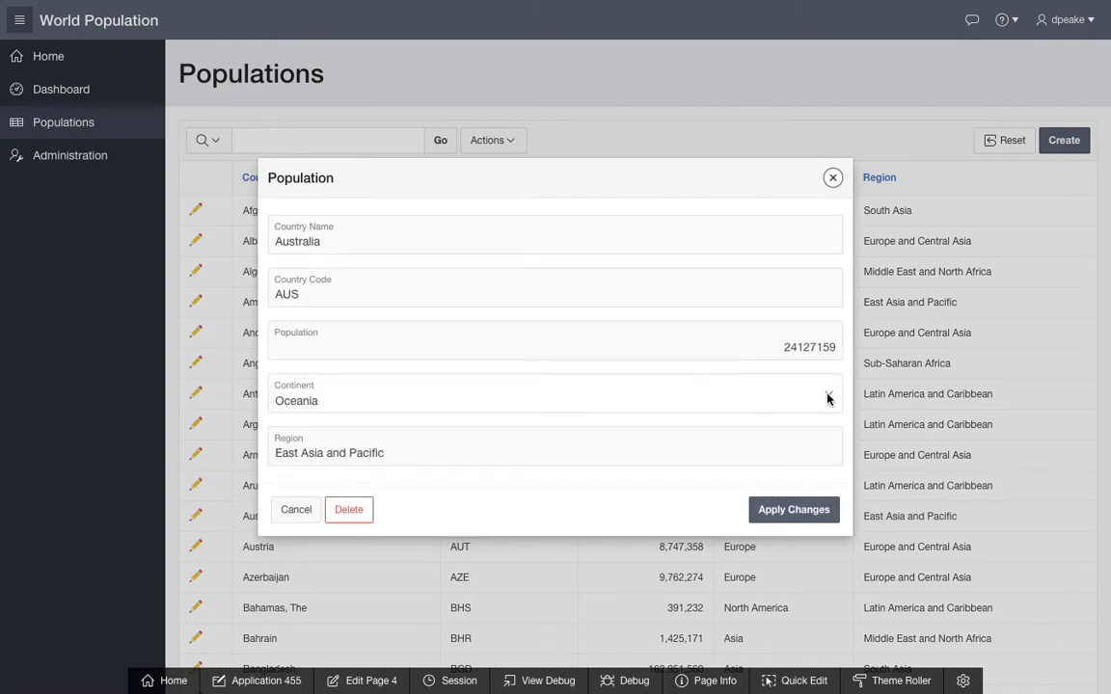
pyautogui.click(828, 398)
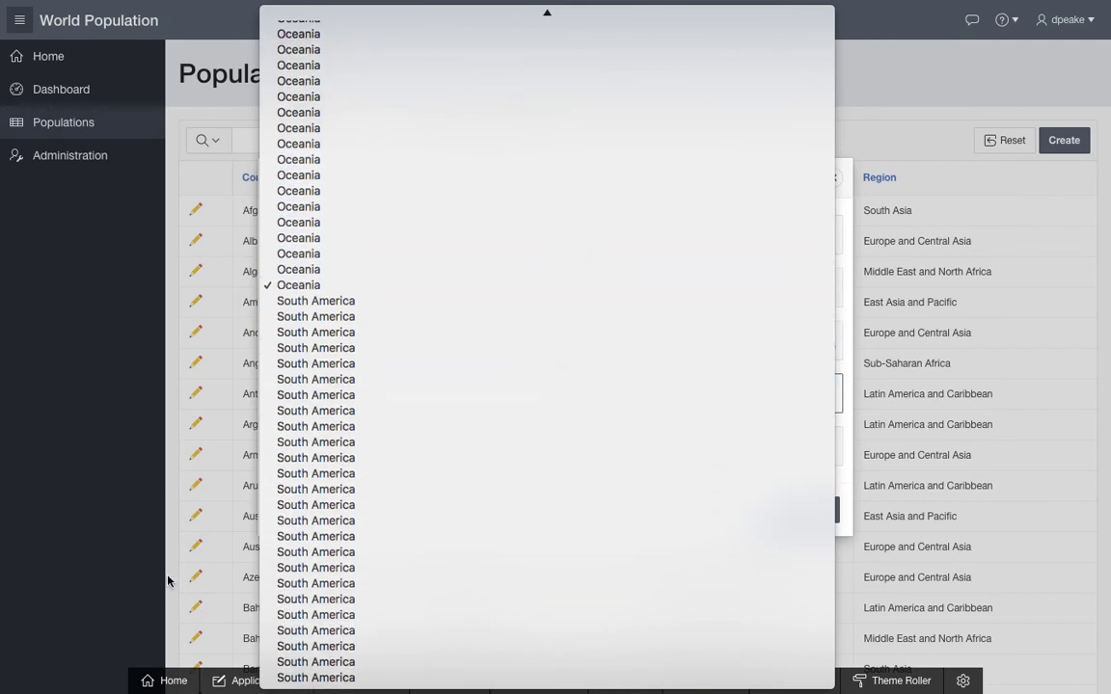
pyautogui.click(117, 560)
# Return to Page Designer and add "distinct" after "select" in the Continent list of values query
pyautogui.click(370, 680)
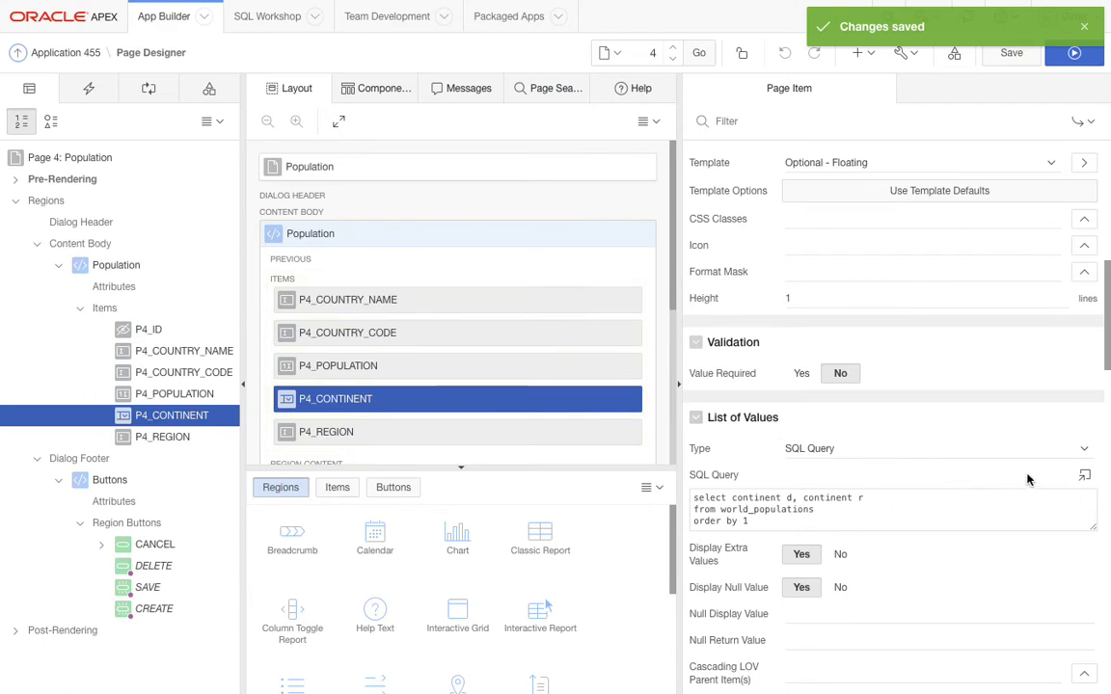
pyautogui.click(1082, 477)
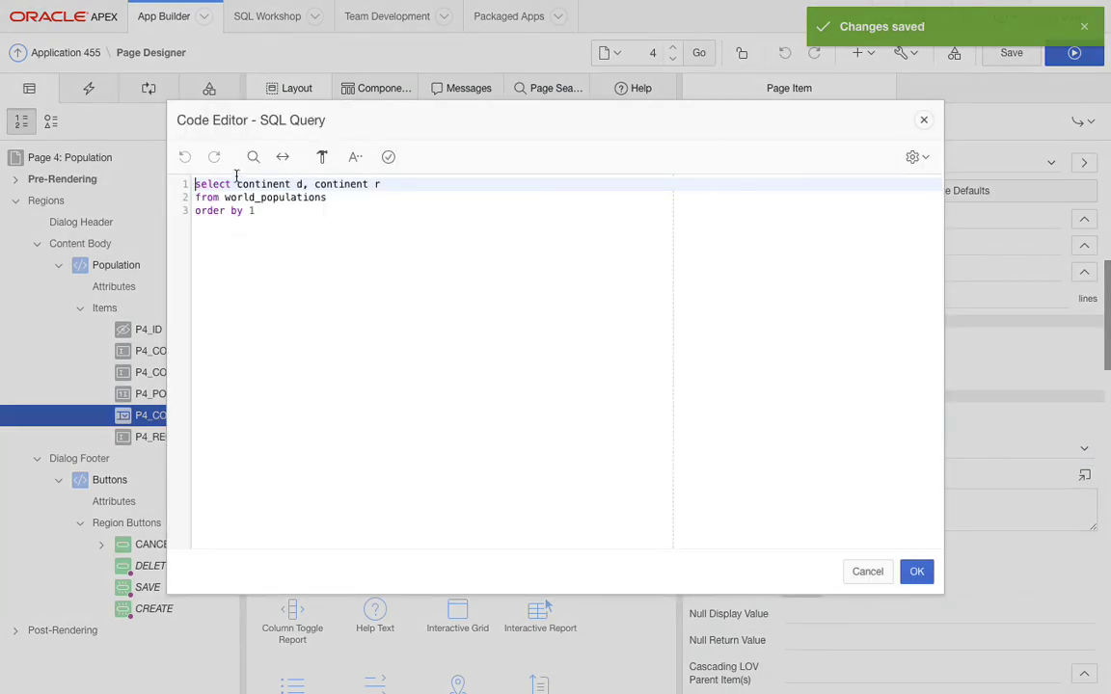
pyautogui.write('distinct')
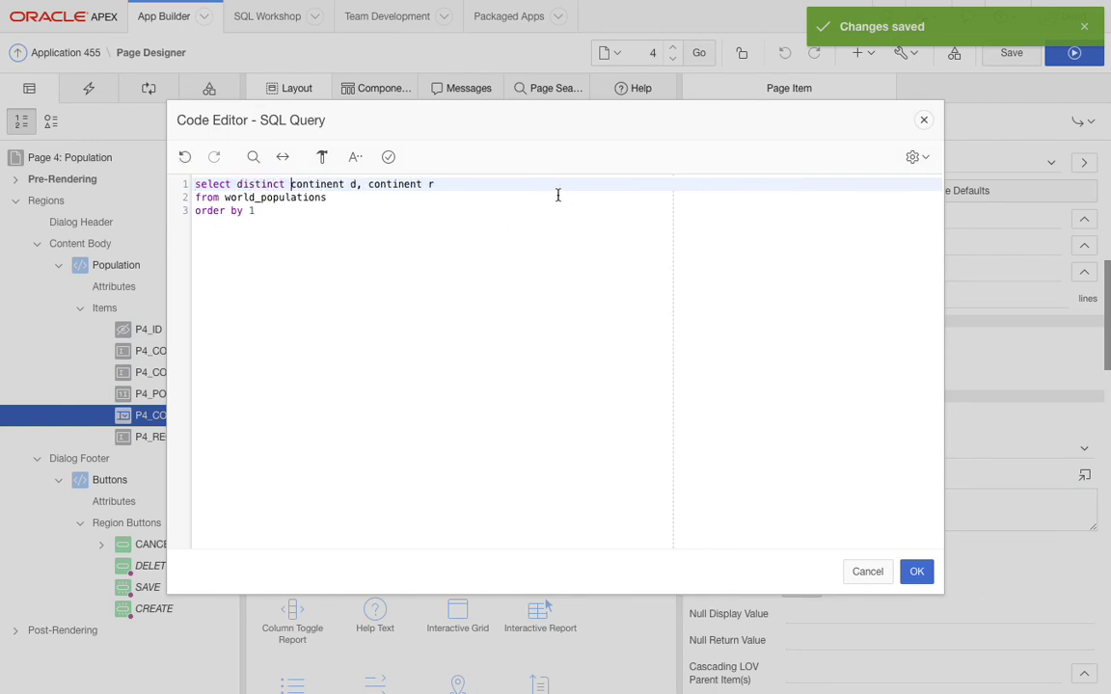
pyautogui.click(920, 573)
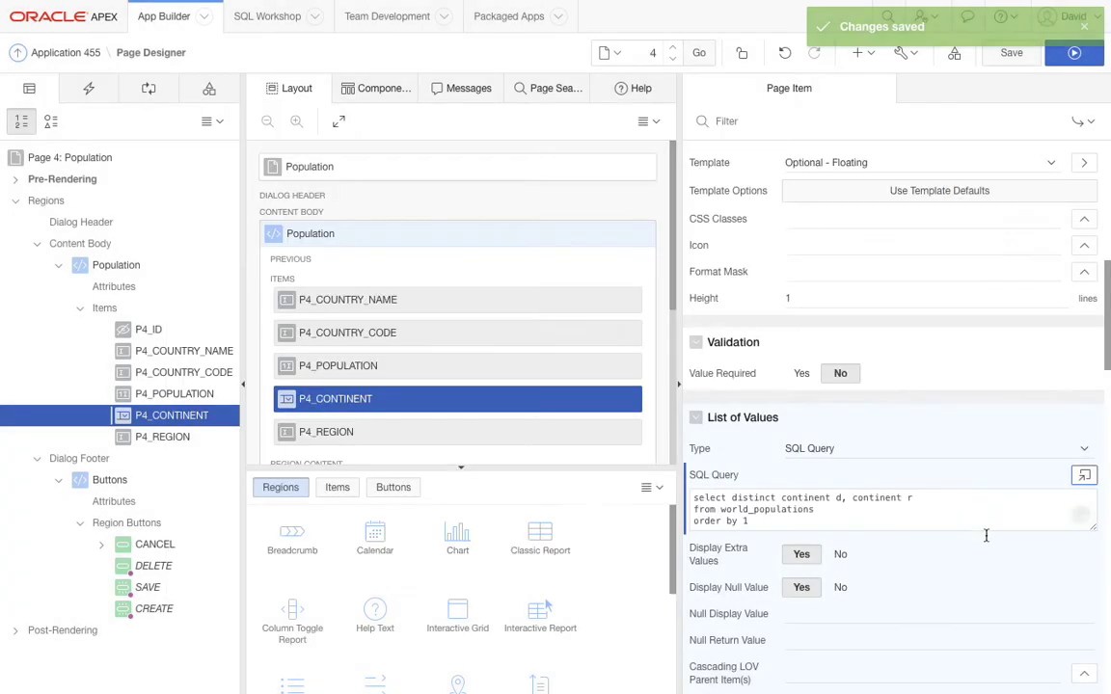
# Turn off extra values for the Continent list, set its null display value to "- Select Continent -", and save the page
pyautogui.click(842, 557)
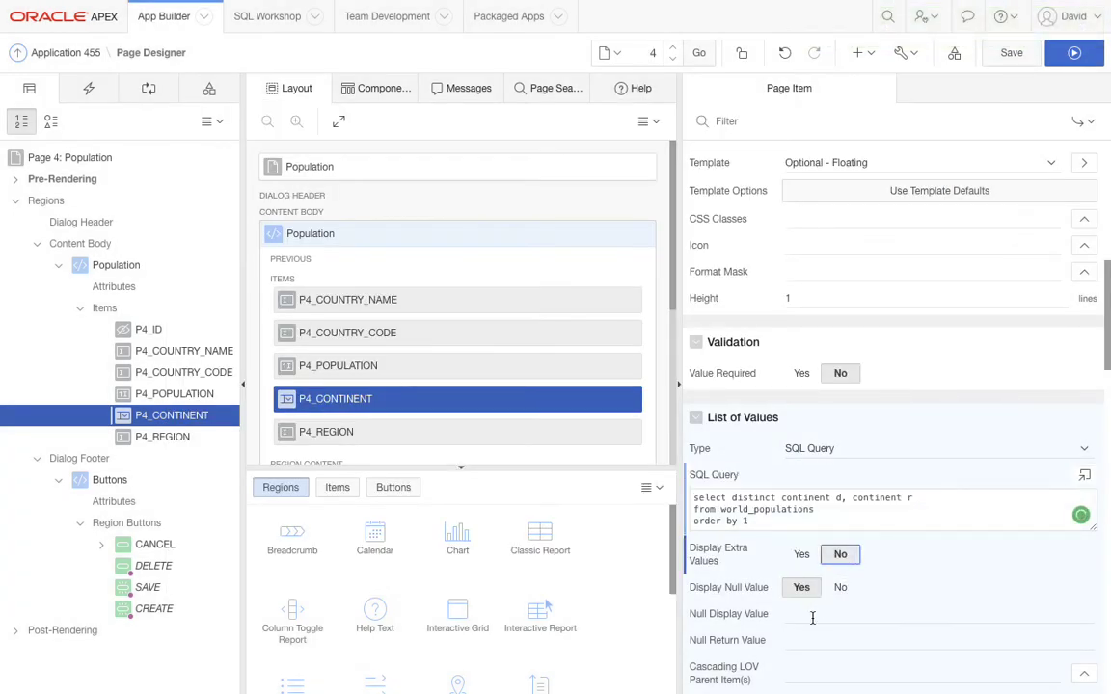
pyautogui.click(813, 617)
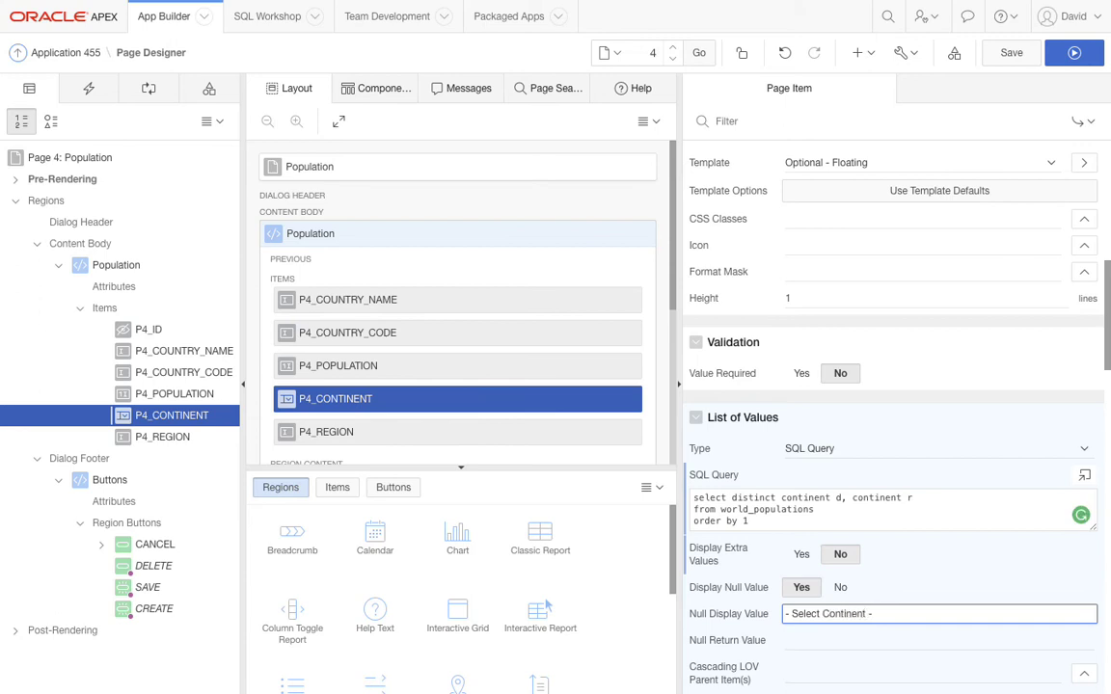
pyautogui.write('- Select Continent -')
pyautogui.click(1011, 53)
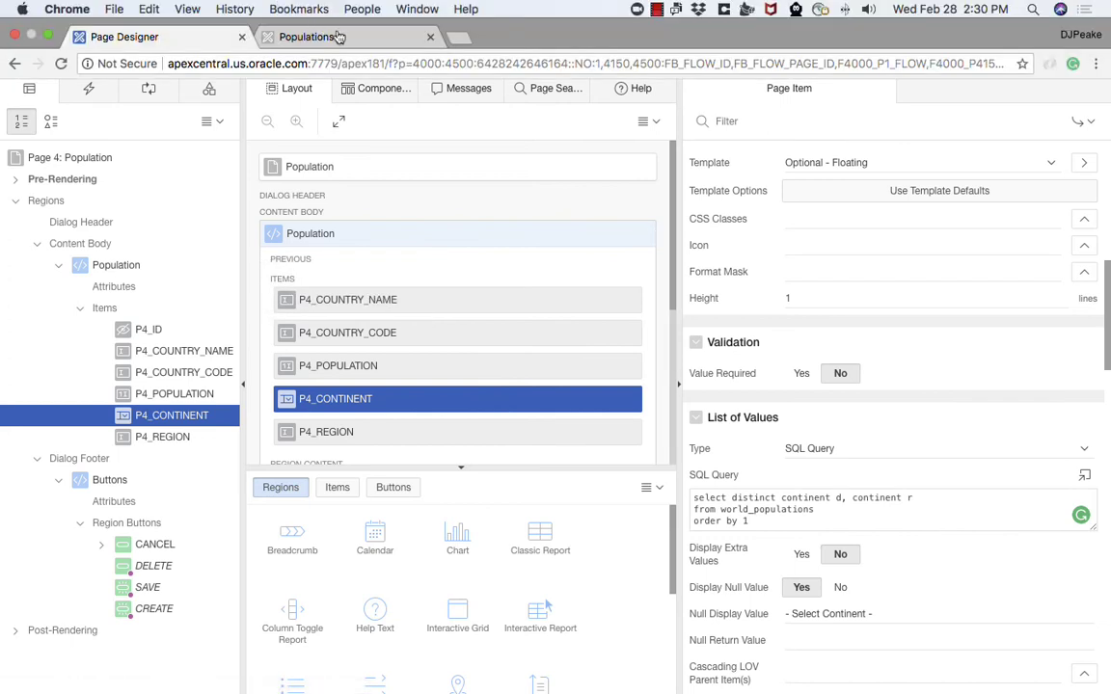
# Reload the running Populations report, change Andorra's continent to Asia in its record, and apply the change
pyautogui.click(338, 36)
pyautogui.click(503, 443)
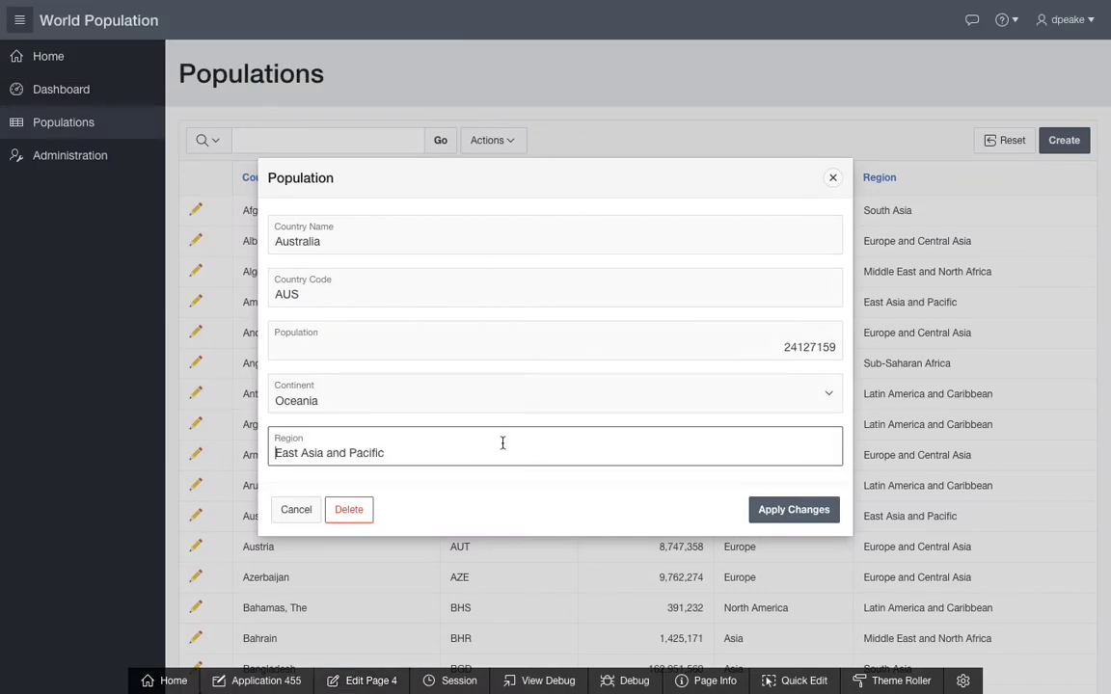
pyautogui.press('super+r')
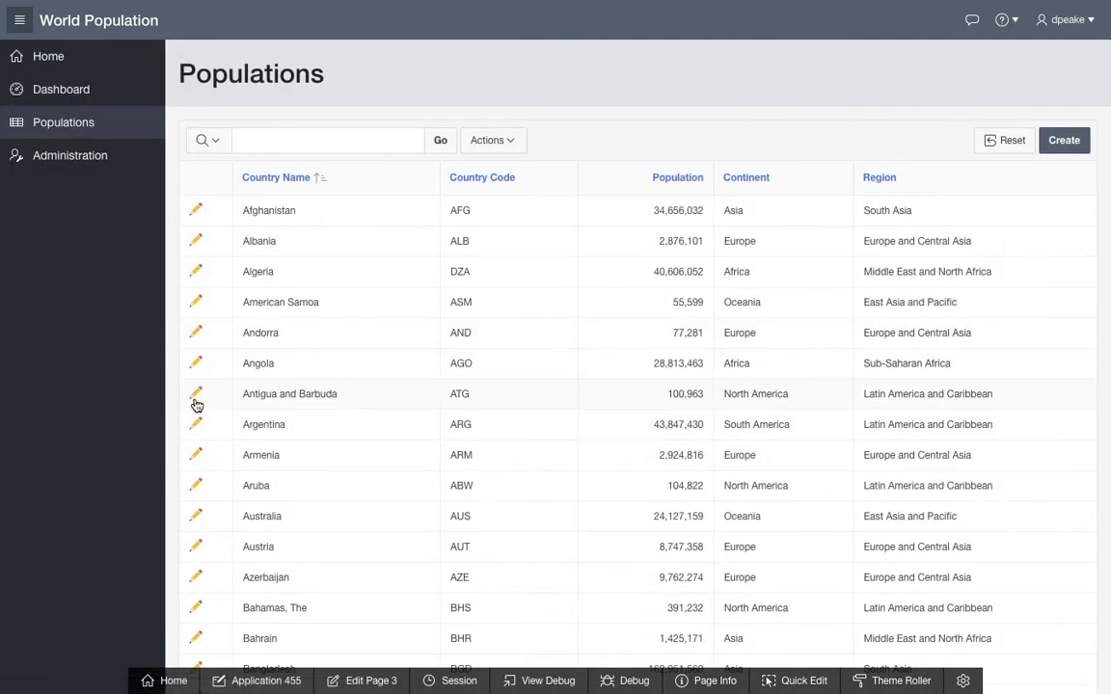
pyautogui.click(197, 332)
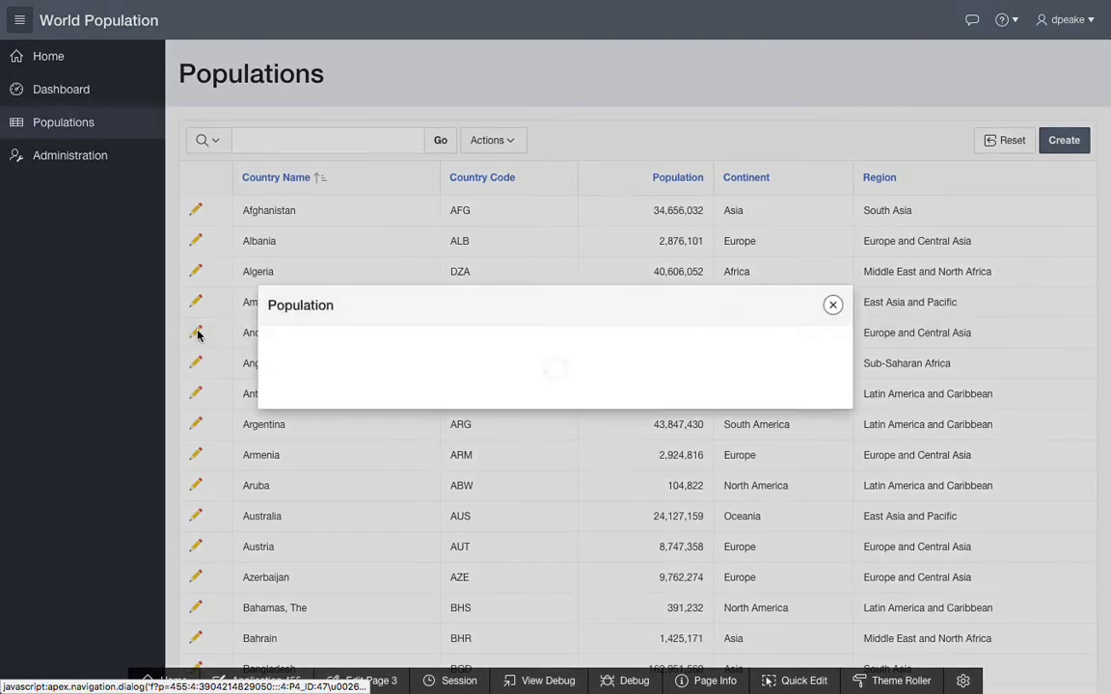
pyautogui.click(814, 396)
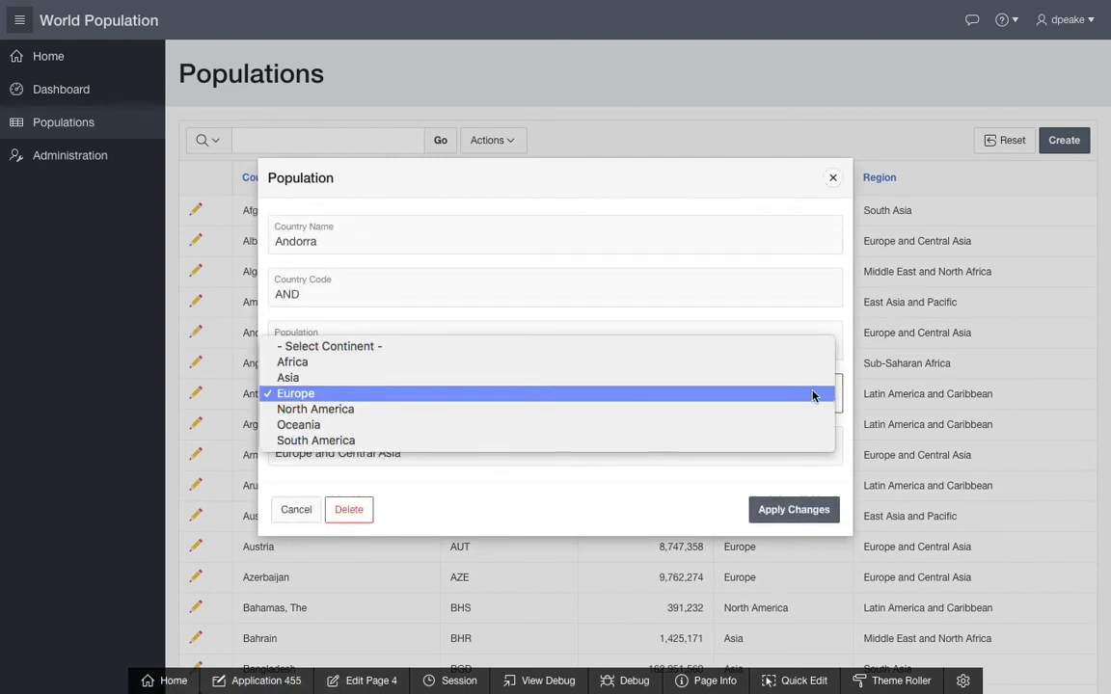
pyautogui.click(468, 377)
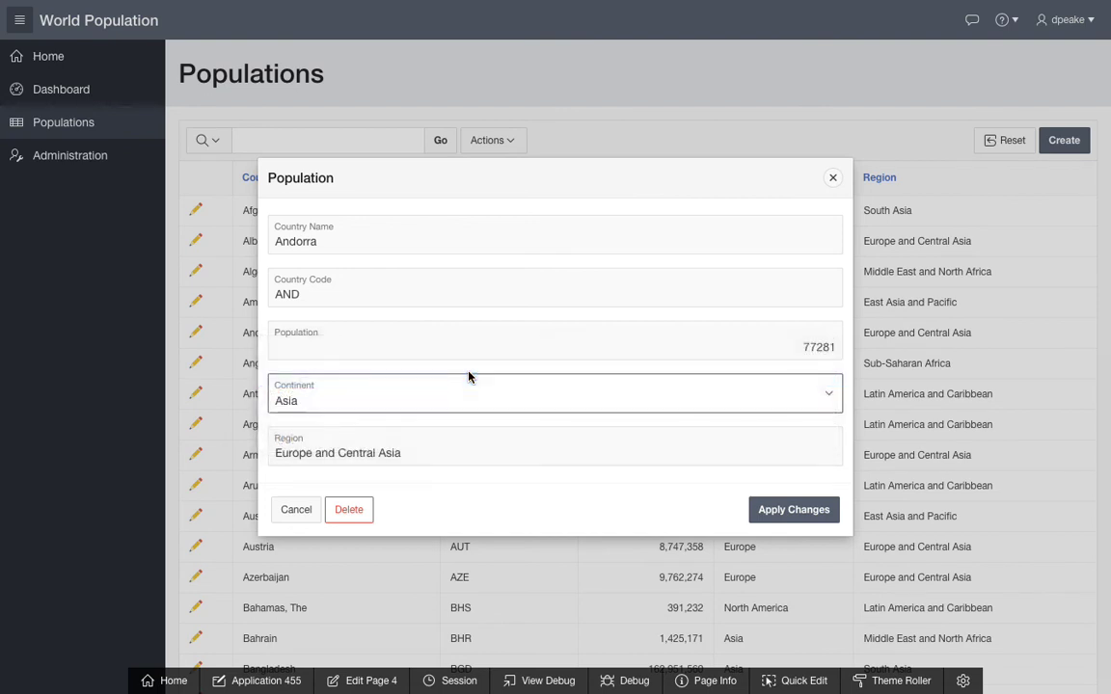
pyautogui.click(807, 510)
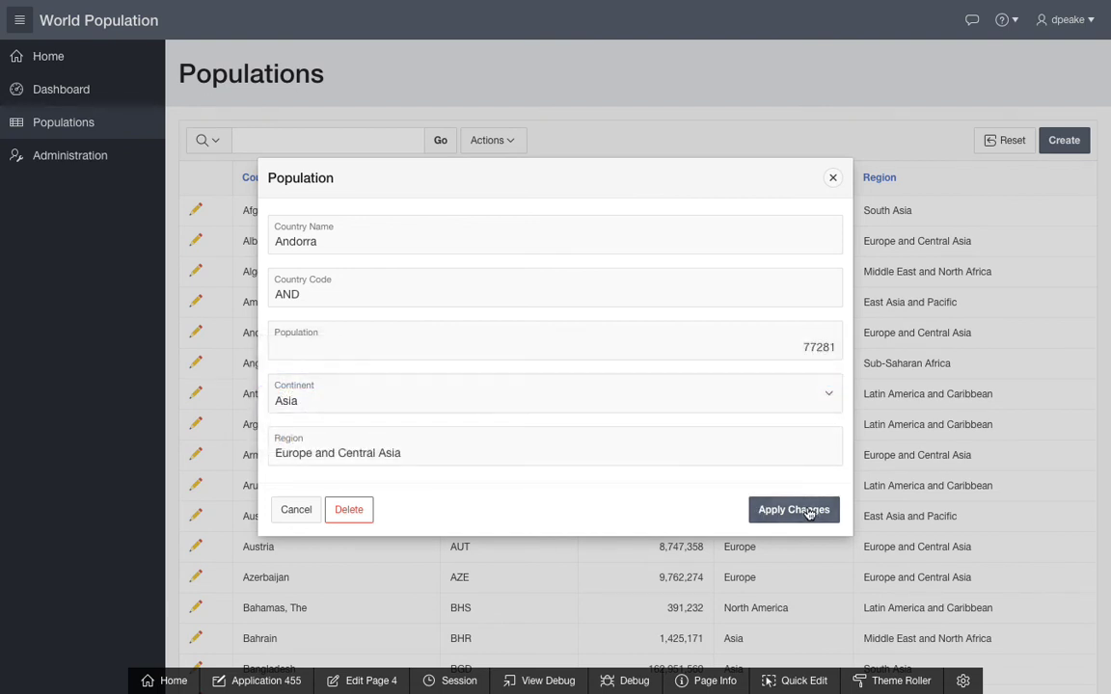
# Submit application feedback with the happy rating and the text "This is so much better than a spreadsheet!", and close the dialog
pyautogui.click(971, 19)
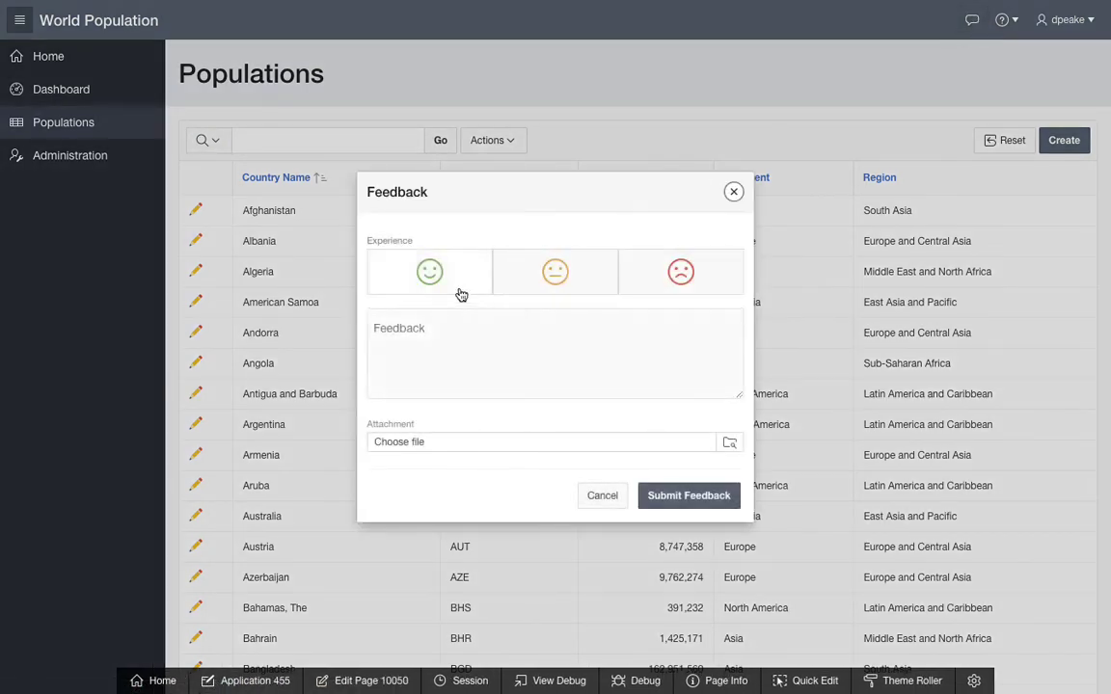
pyautogui.click(460, 323)
pyautogui.write('This is so much better than a')
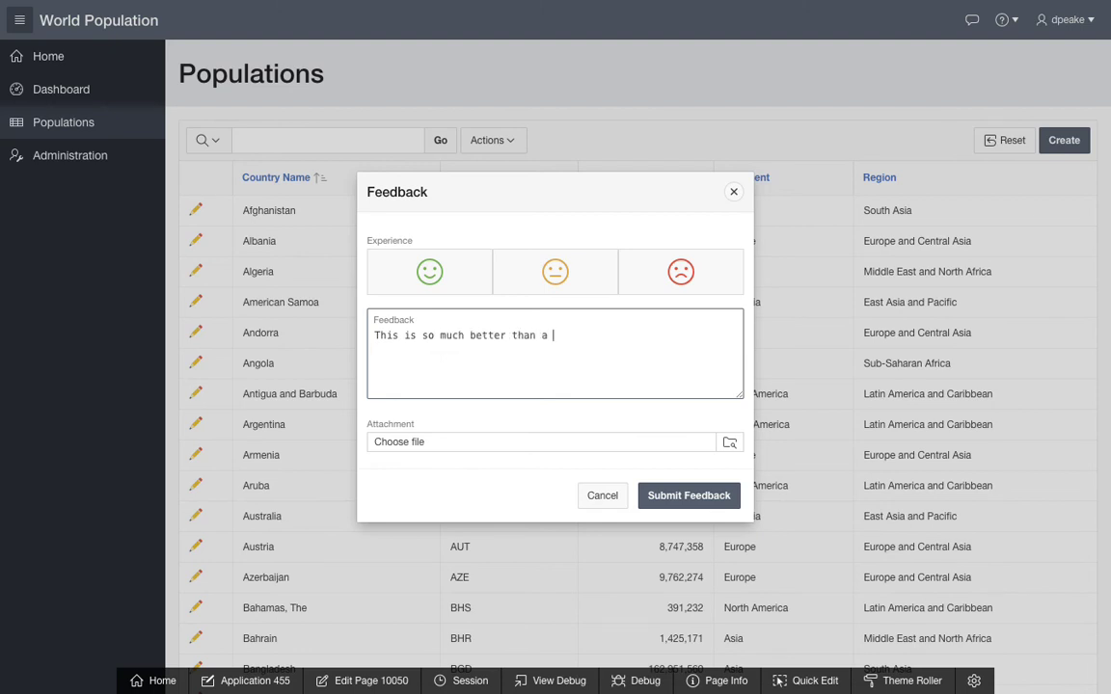
pyautogui.write('eet!')
pyautogui.click(451, 283)
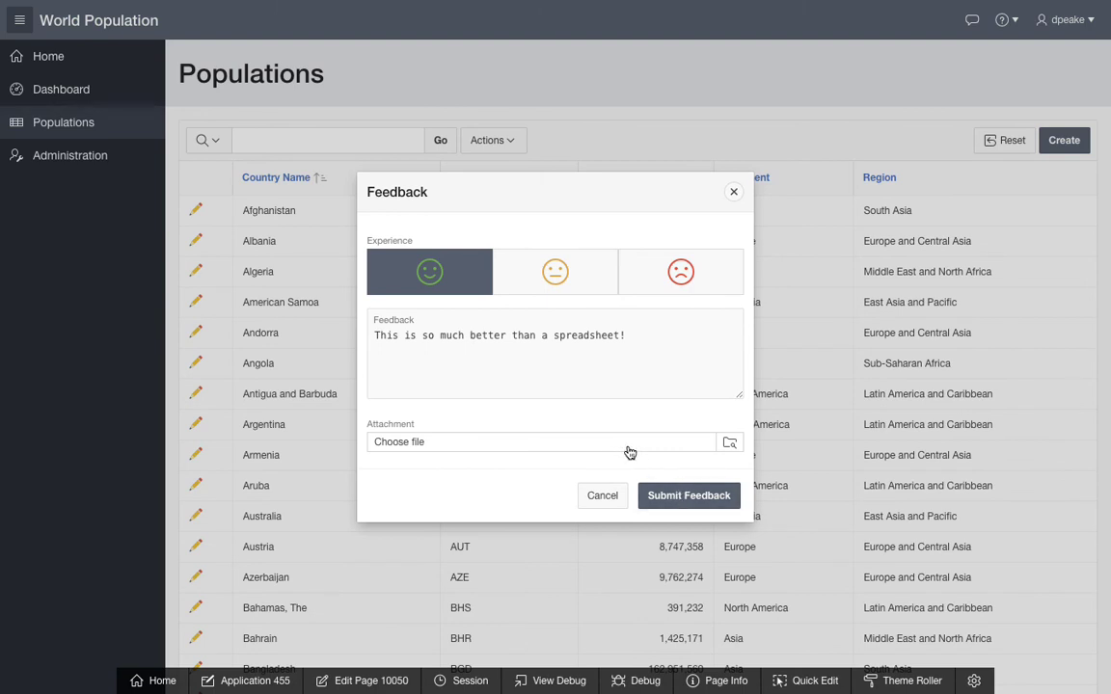
pyautogui.click(688, 497)
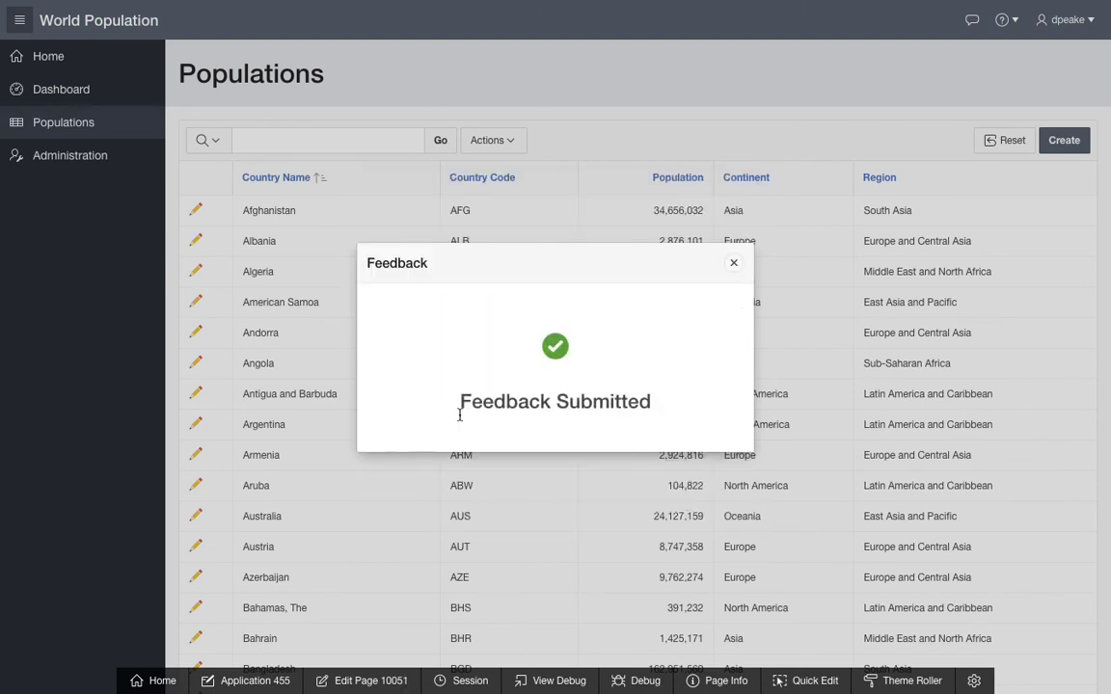
pyautogui.click(733, 263)
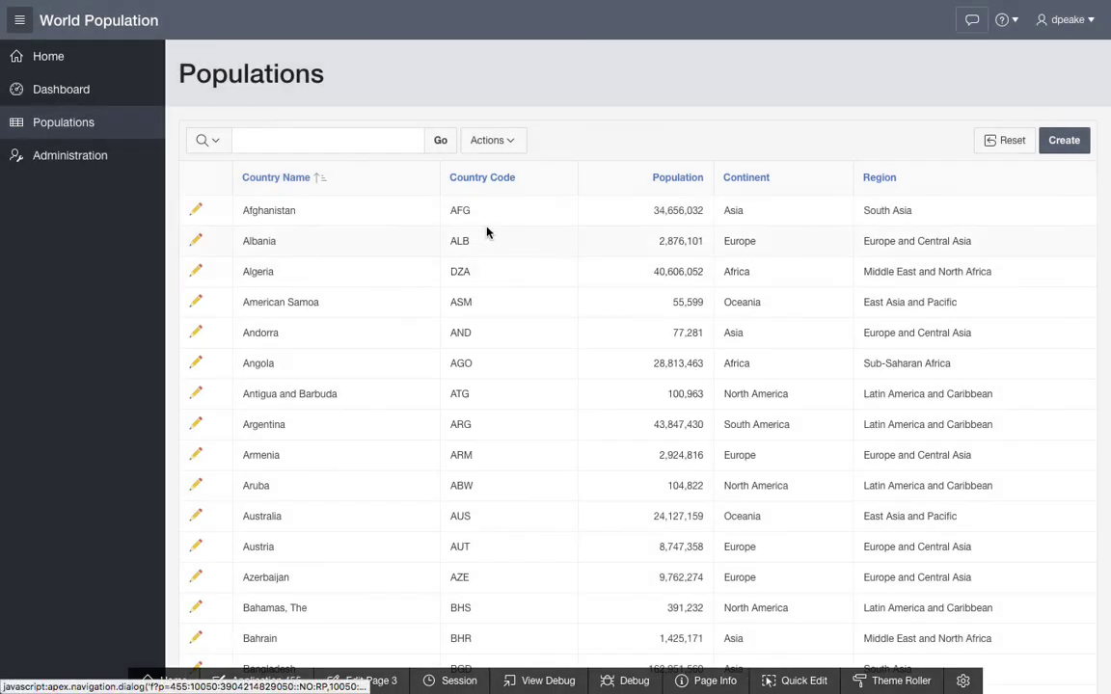
# In the application's administration area, set the desktop theme style to Vita - Red and apply the change
pyautogui.click(64, 158)
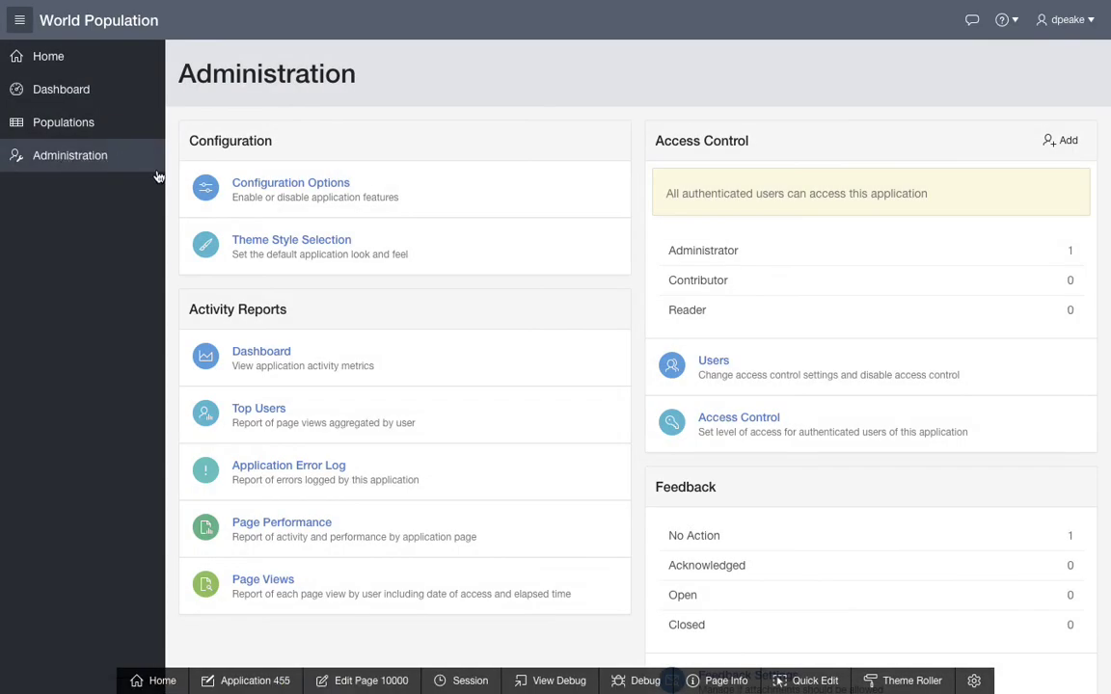
pyautogui.click(300, 249)
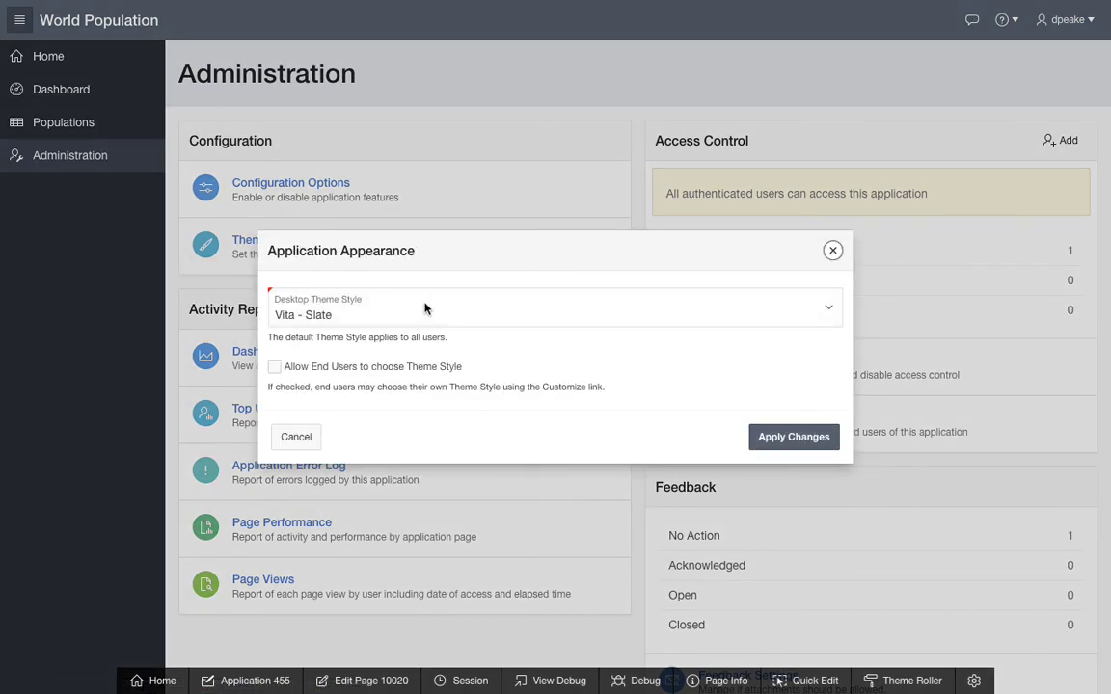
pyautogui.click(425, 307)
pyautogui.click(411, 293)
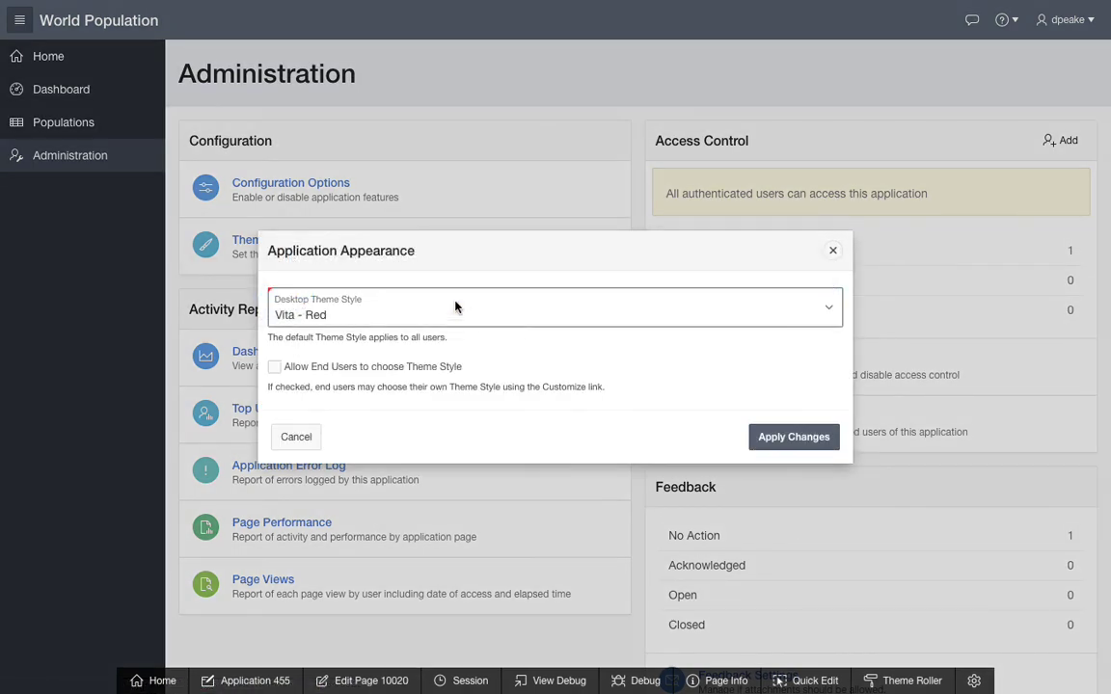
pyautogui.click(760, 437)
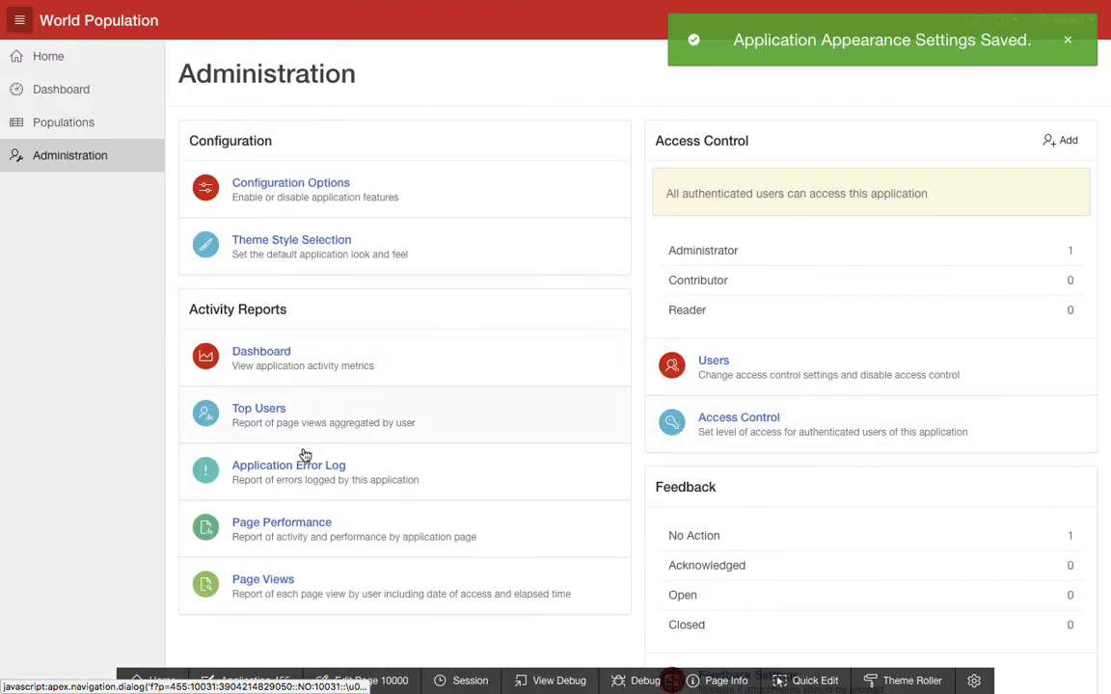
# Review the Application Error Log report for logged page errors and close it
pyautogui.scroll(-1, 280, 469)
pyautogui.click(332, 460)
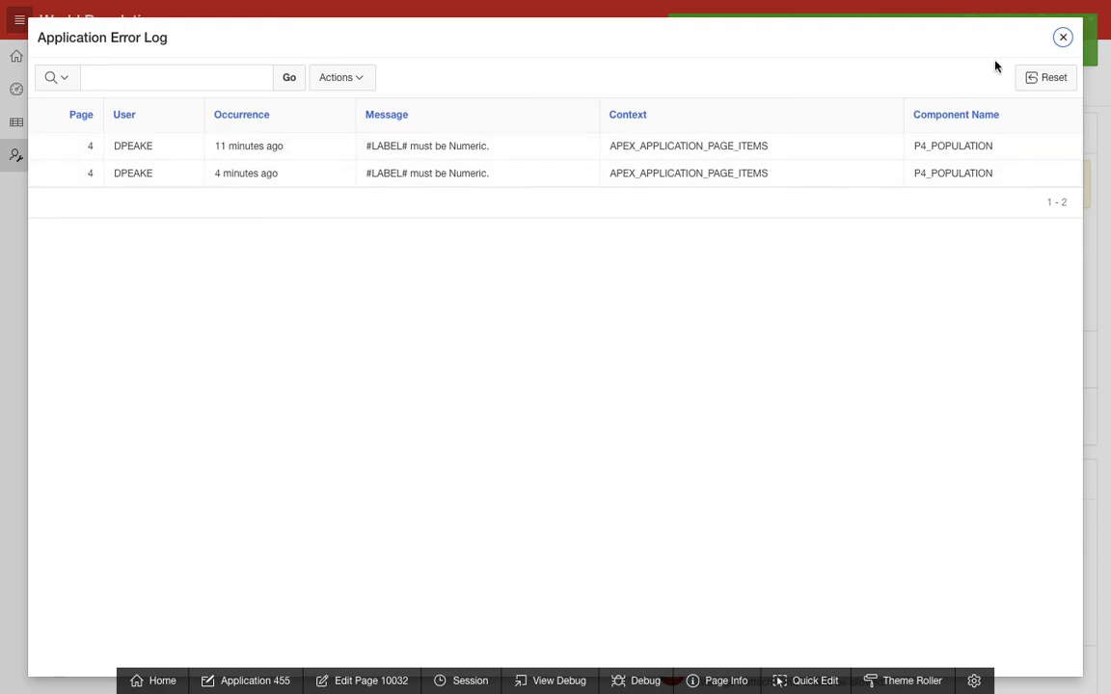
pyautogui.click(1063, 37)
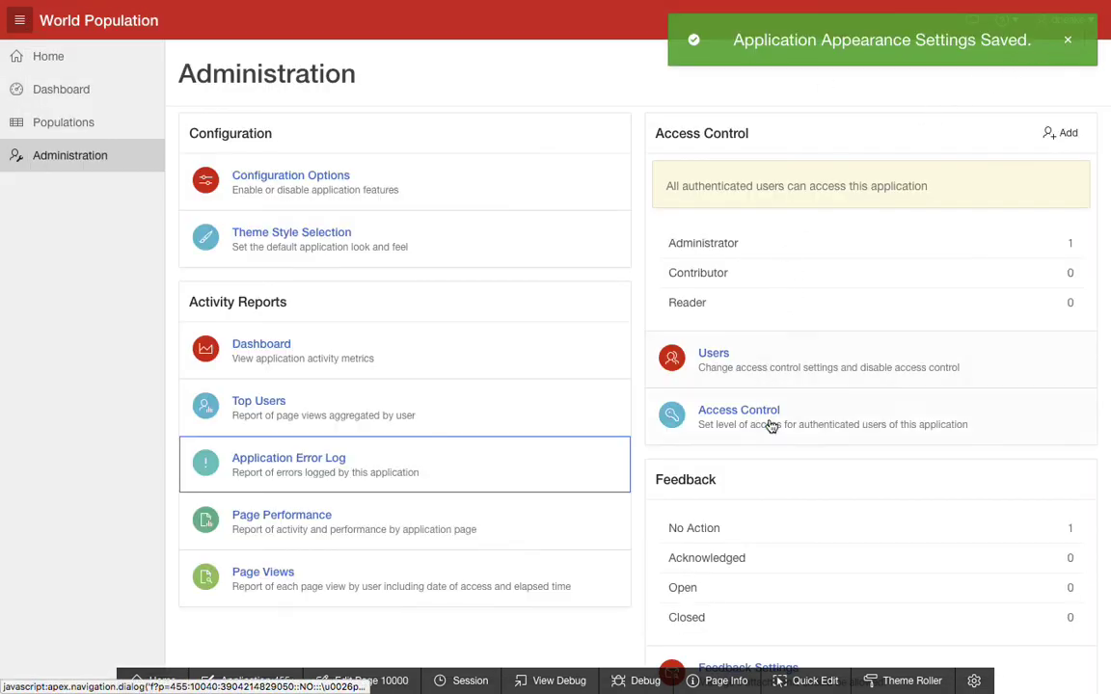
# Review the submitted entries in the User Feedback report and close it
pyautogui.scroll(-3, 796, 471)
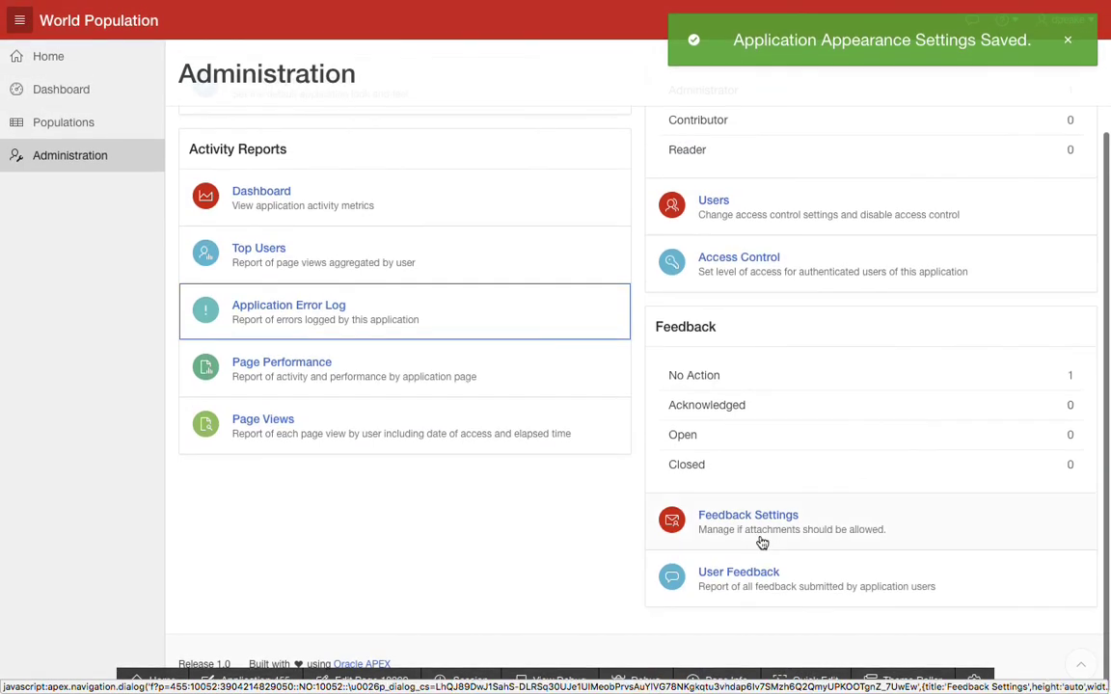
pyautogui.click(762, 574)
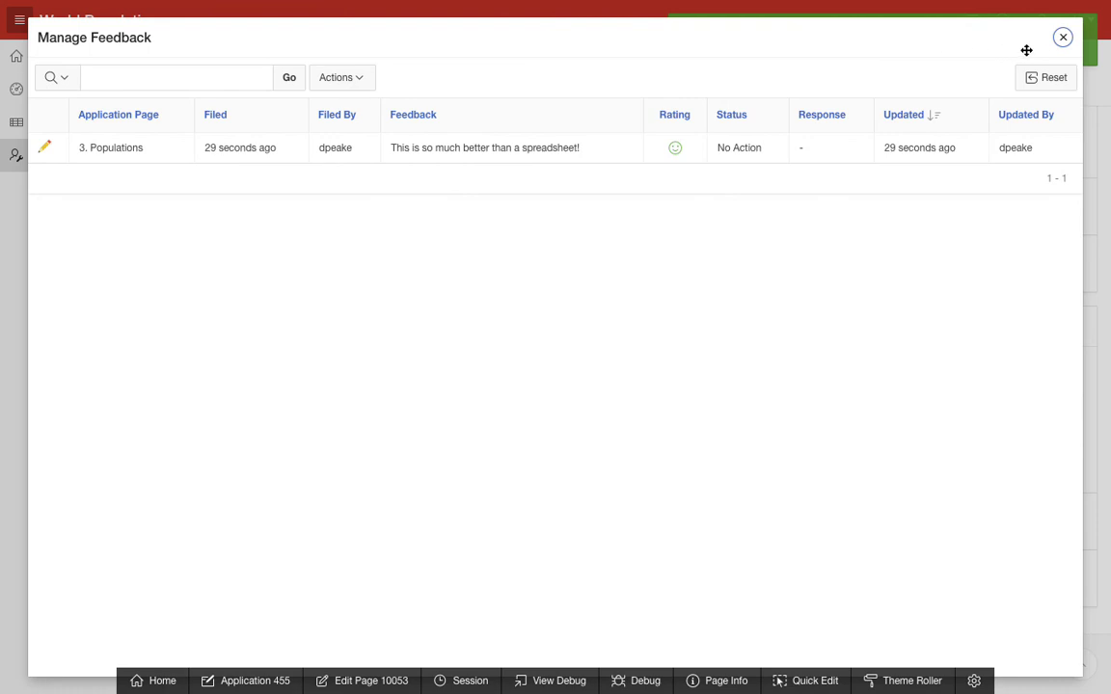
pyautogui.click(1062, 38)
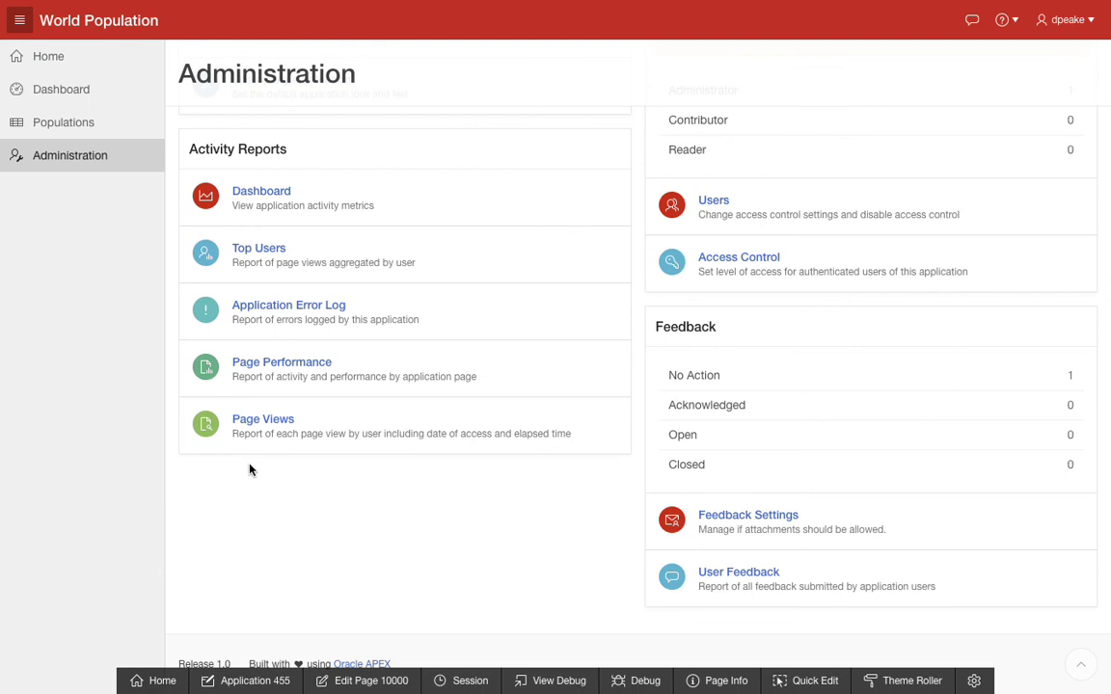
# Review the application's users and their roles in the user access list, and return to the administration overview
pyautogui.click(714, 201)
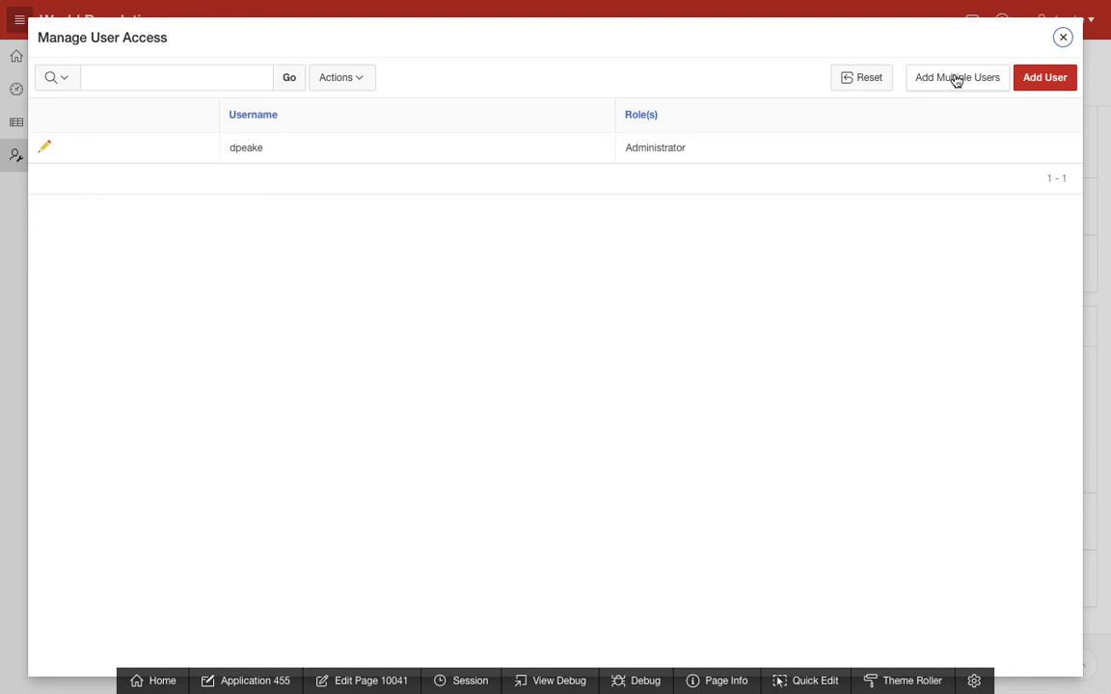
pyautogui.click(1062, 38)
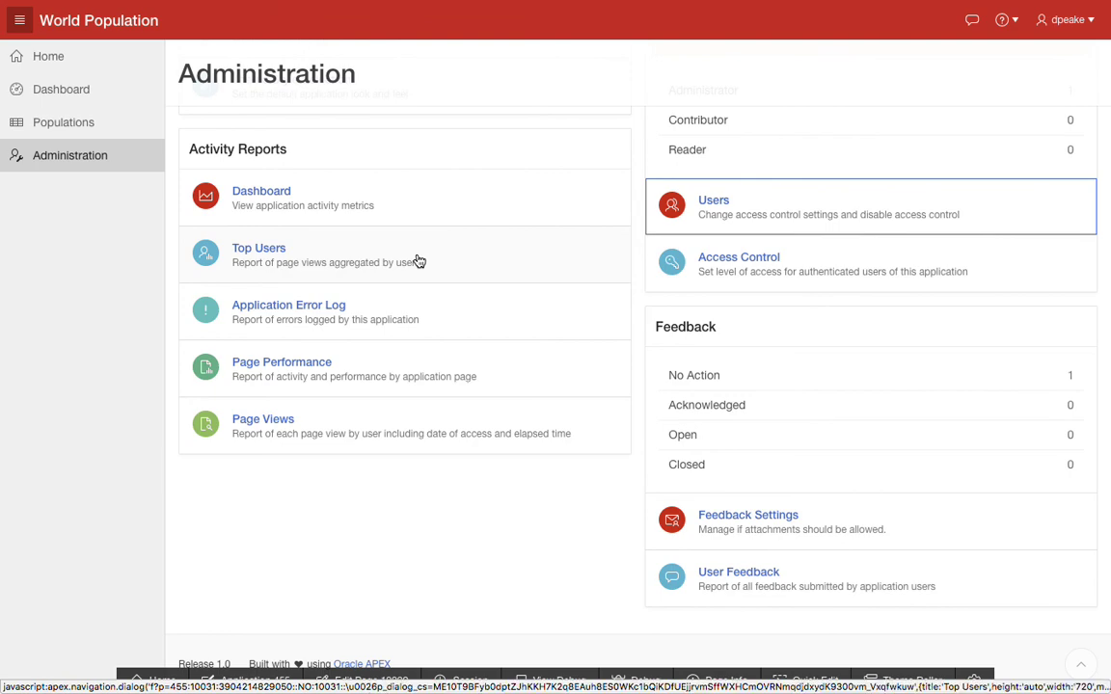
pyautogui.scroll(2, 431, 235)
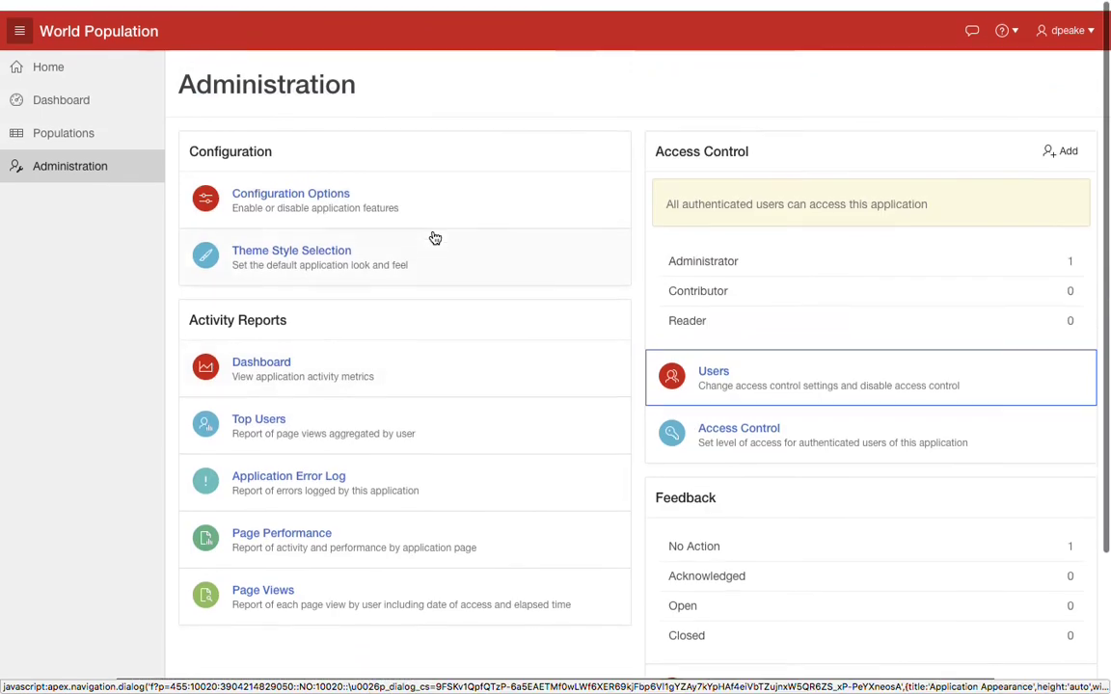